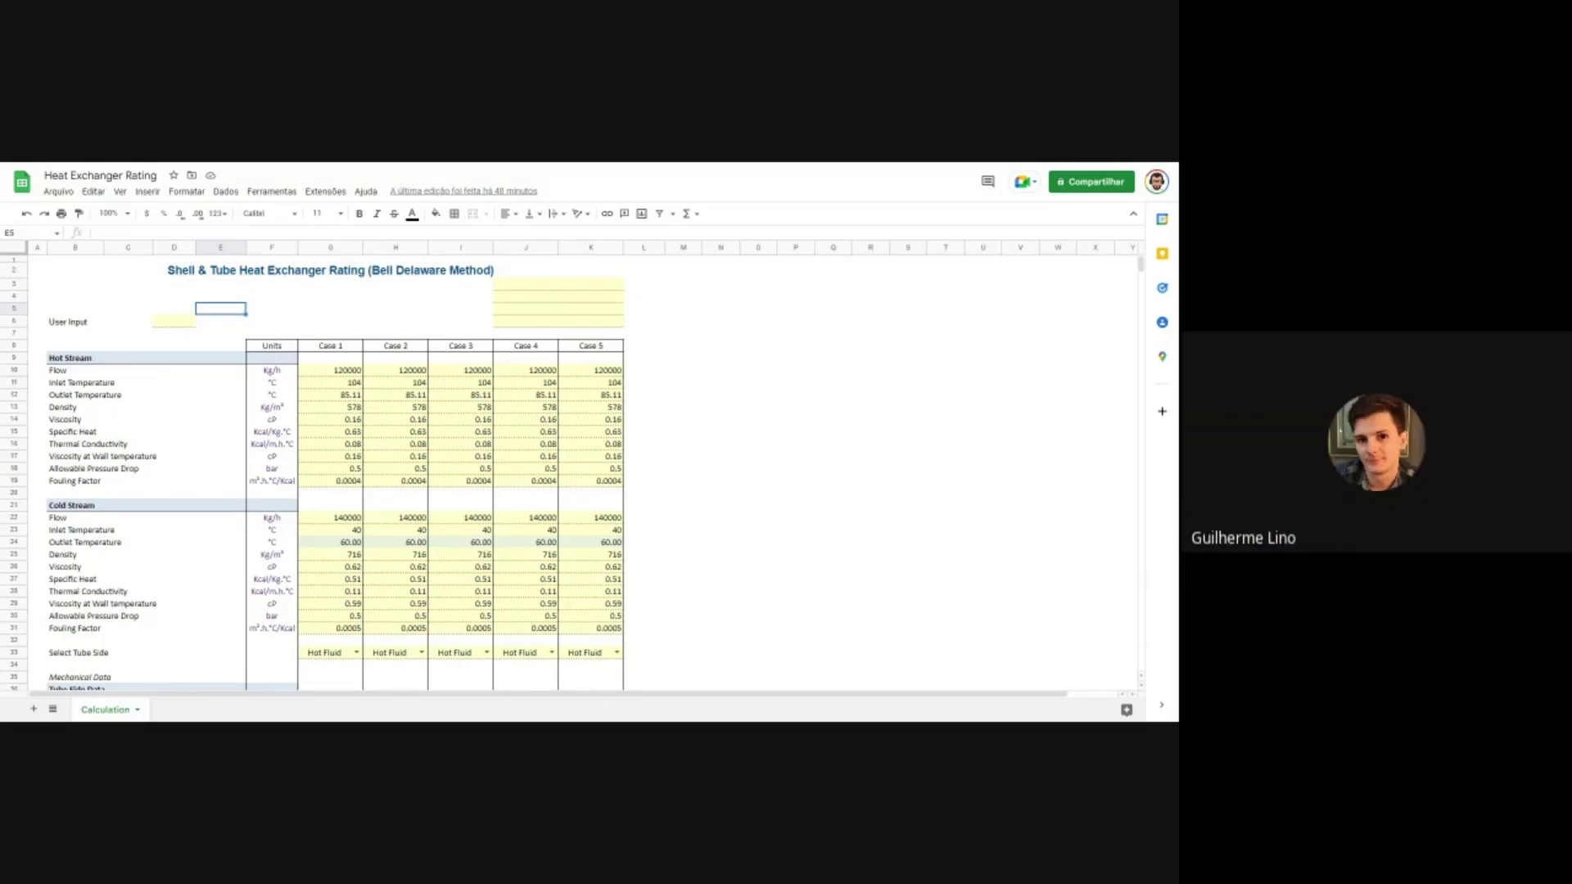
pyautogui.click(65, 194)
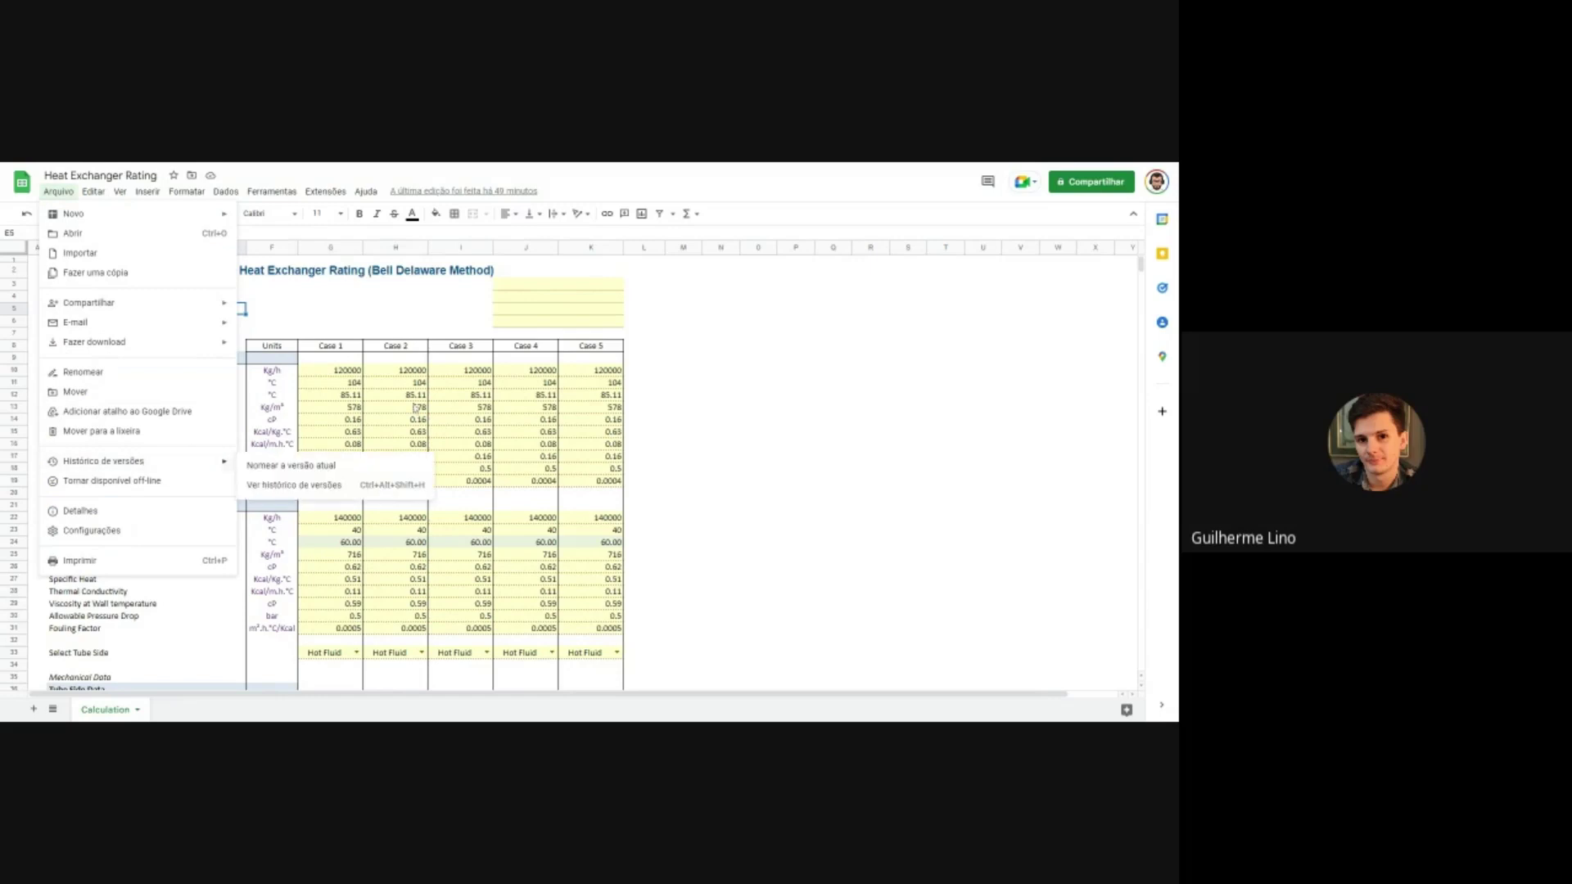
pyautogui.click(654, 384)
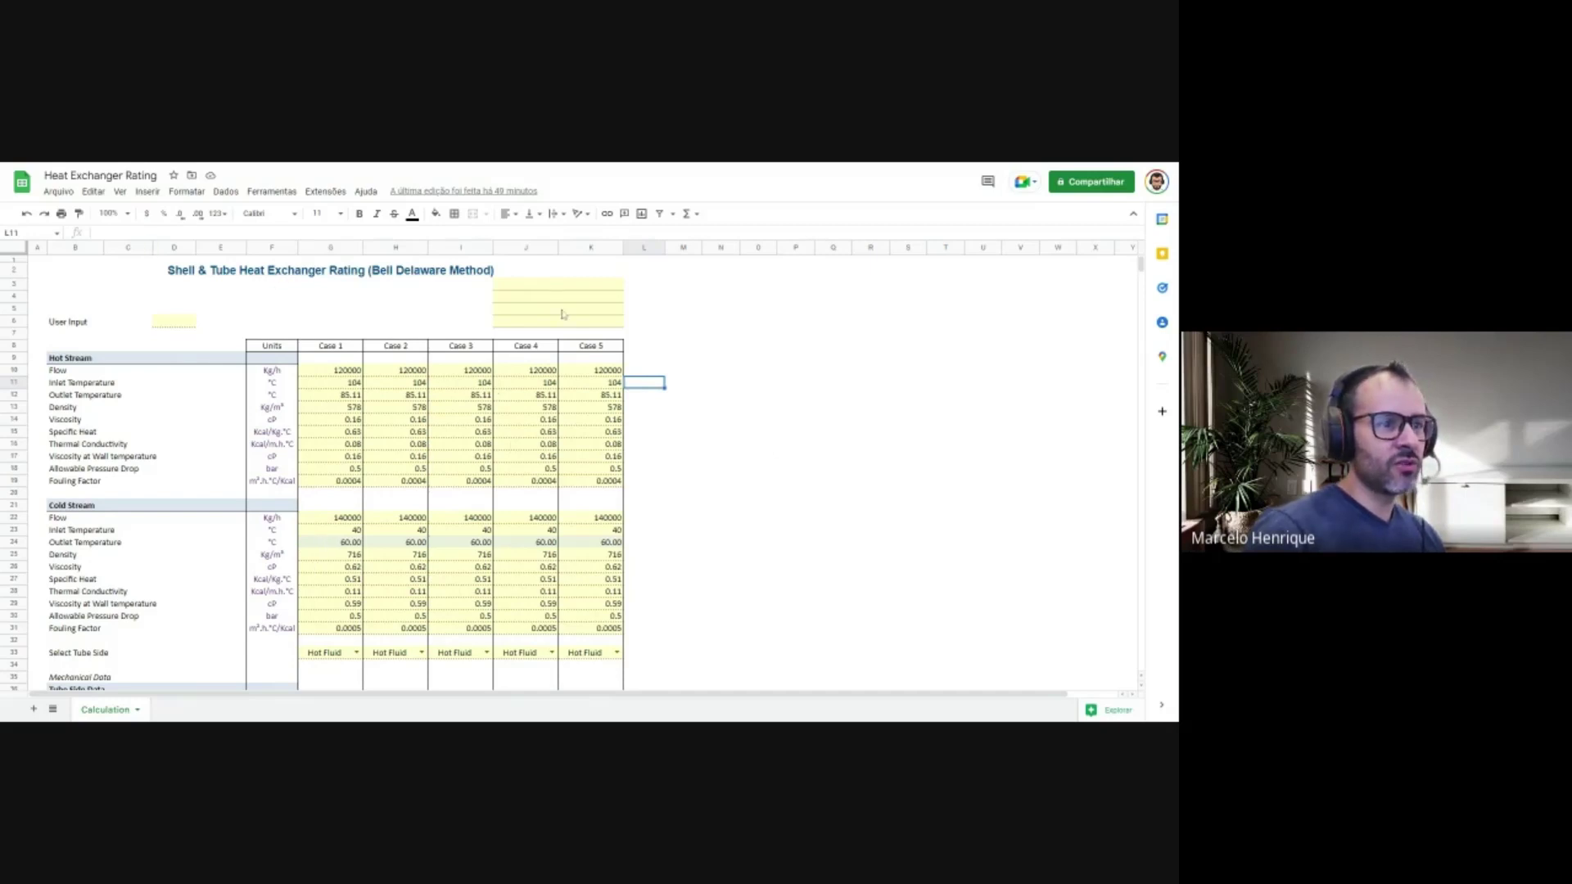
pyautogui.click(306, 311)
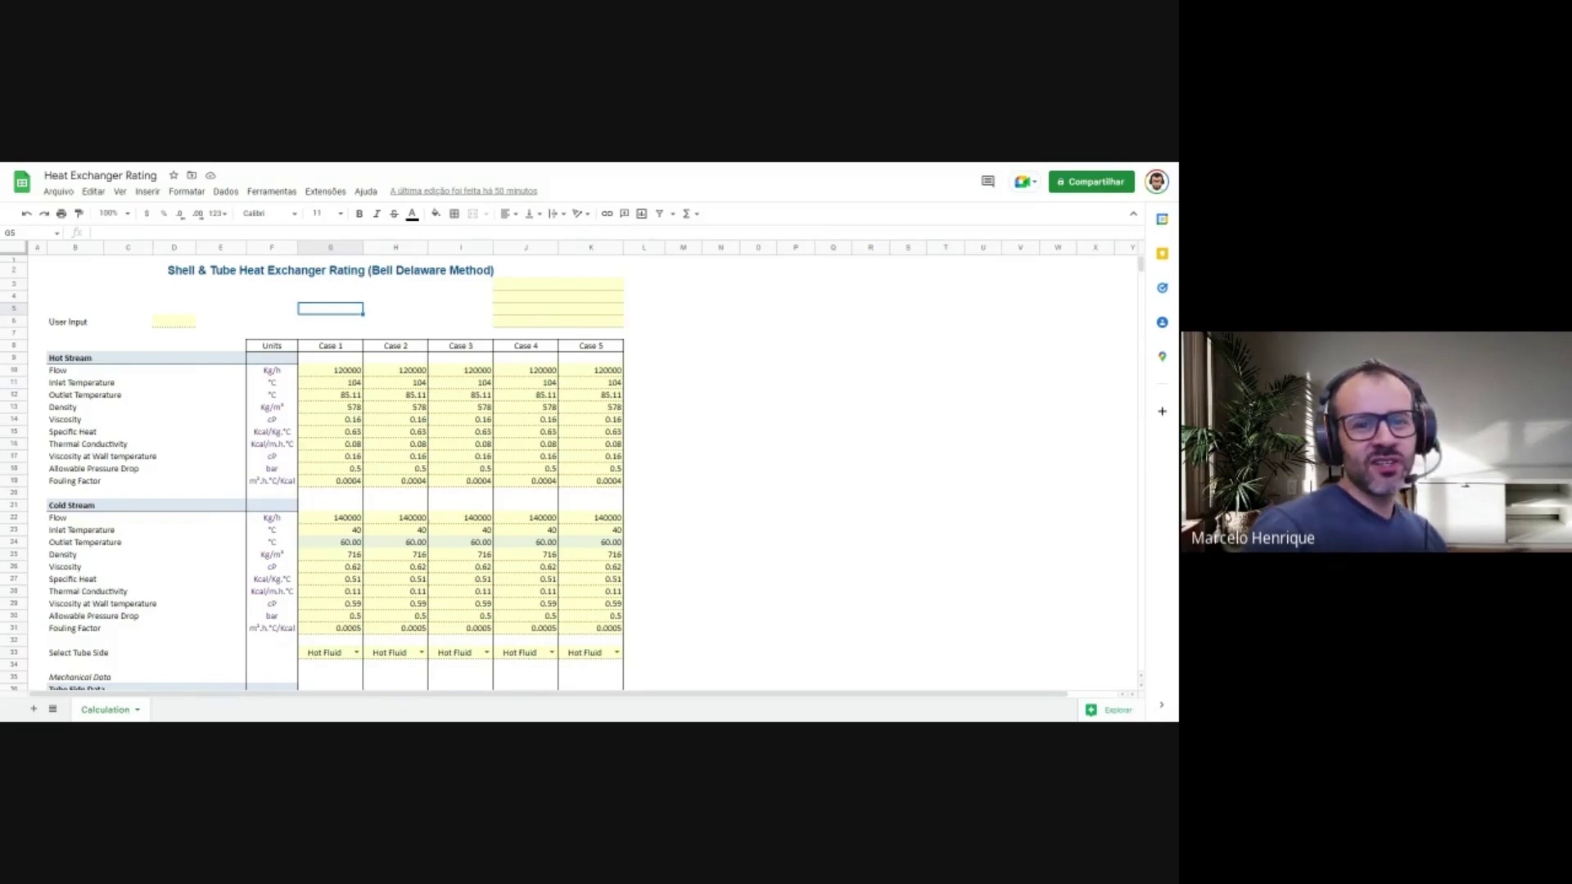
# Examine the Hot Stream and Cold Stream input data for Cases 1 to 5
pyautogui.click(146, 396)
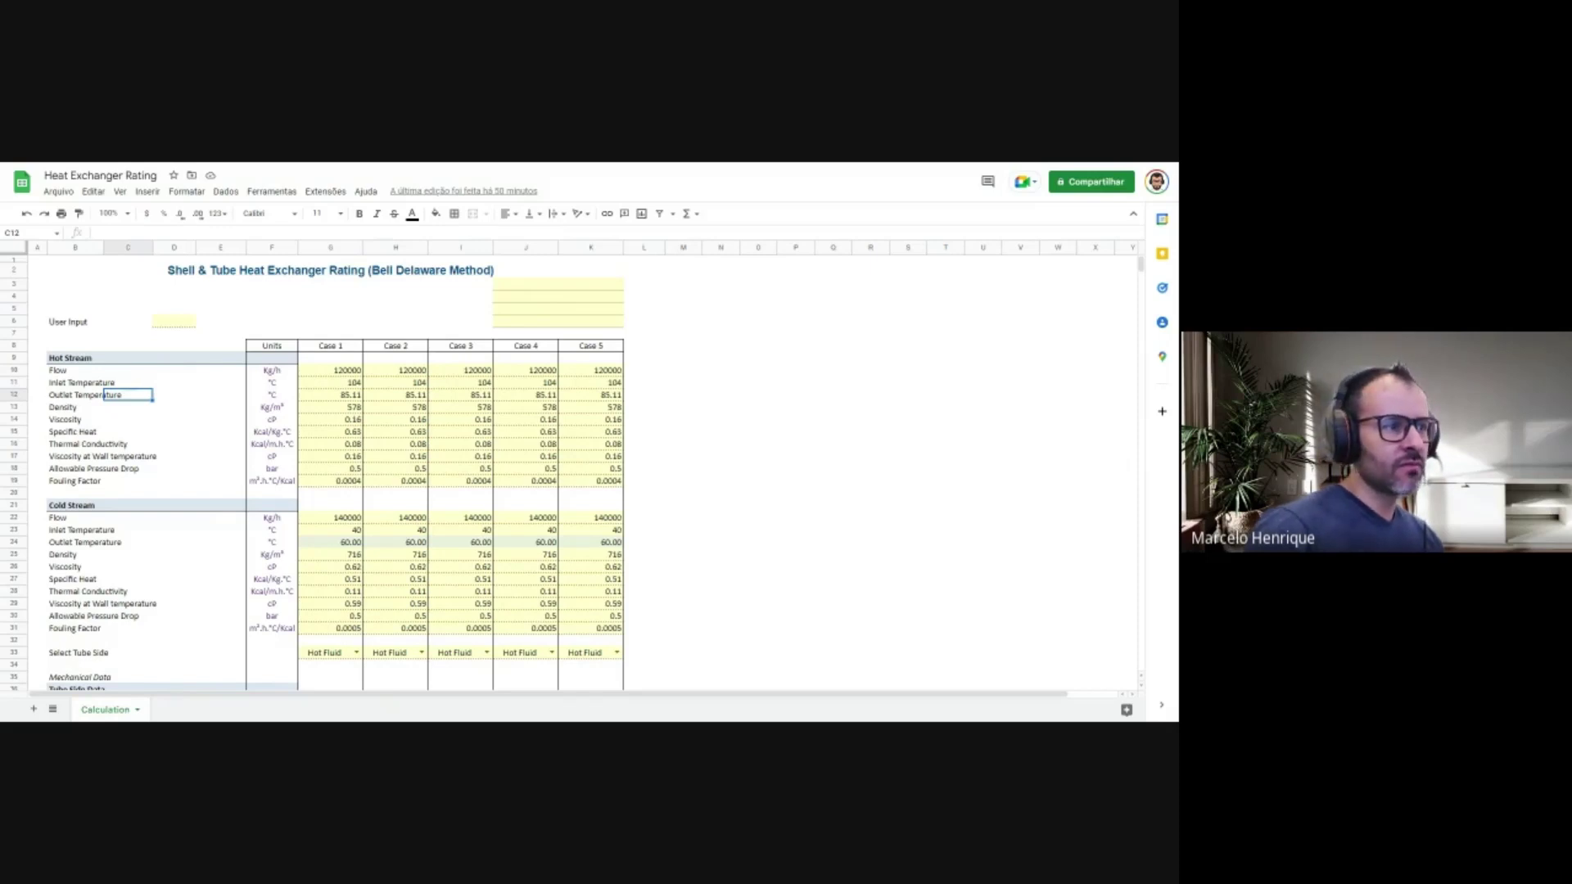
pyautogui.click(318, 350)
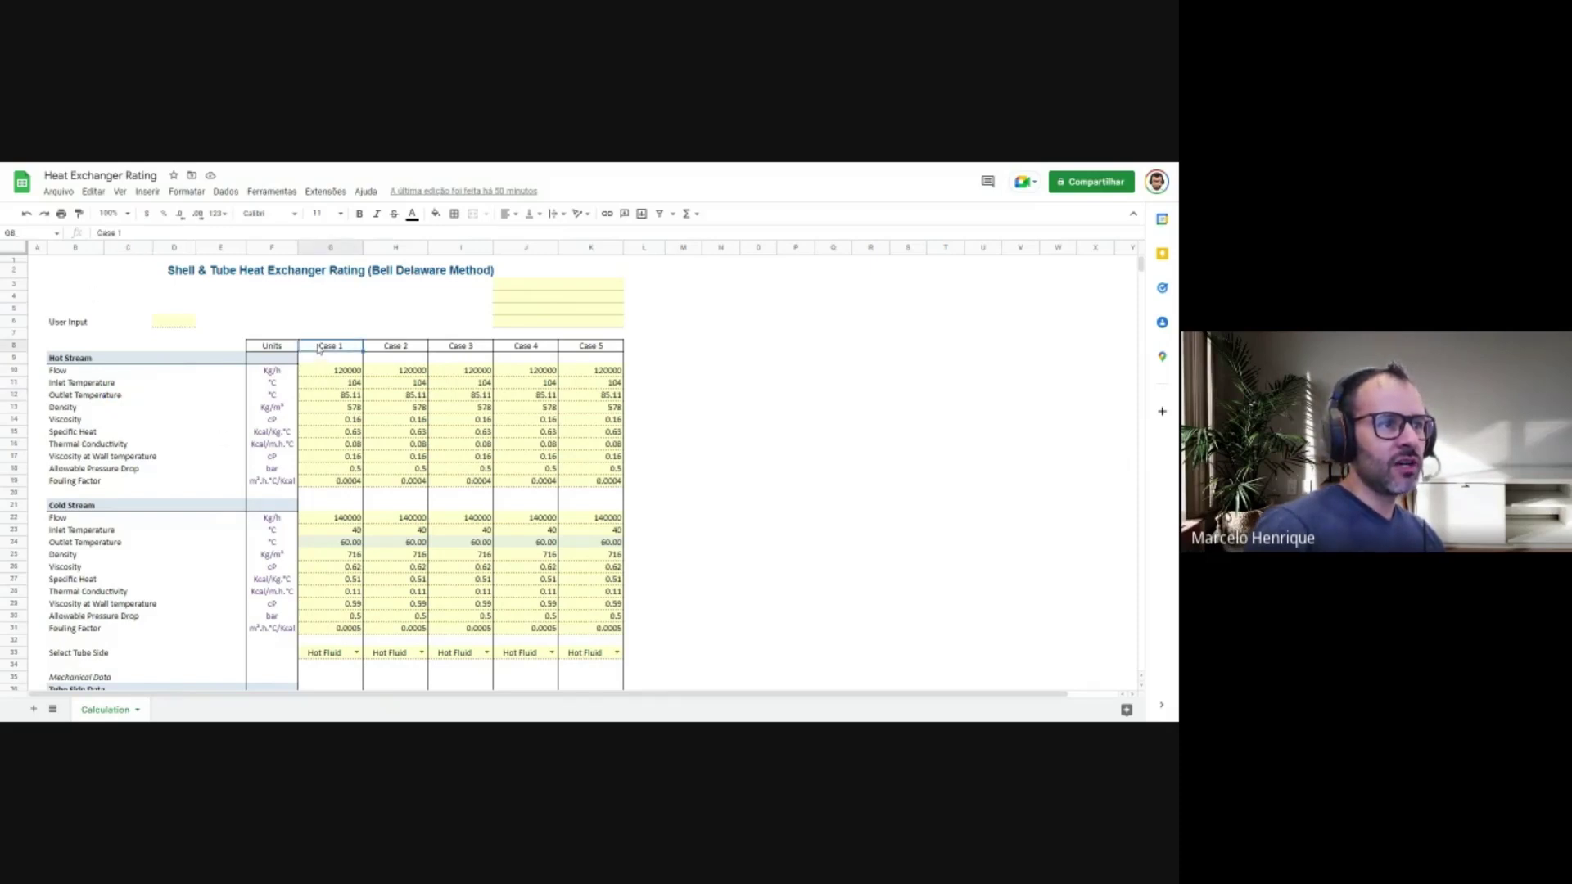
pyautogui.click(331, 372)
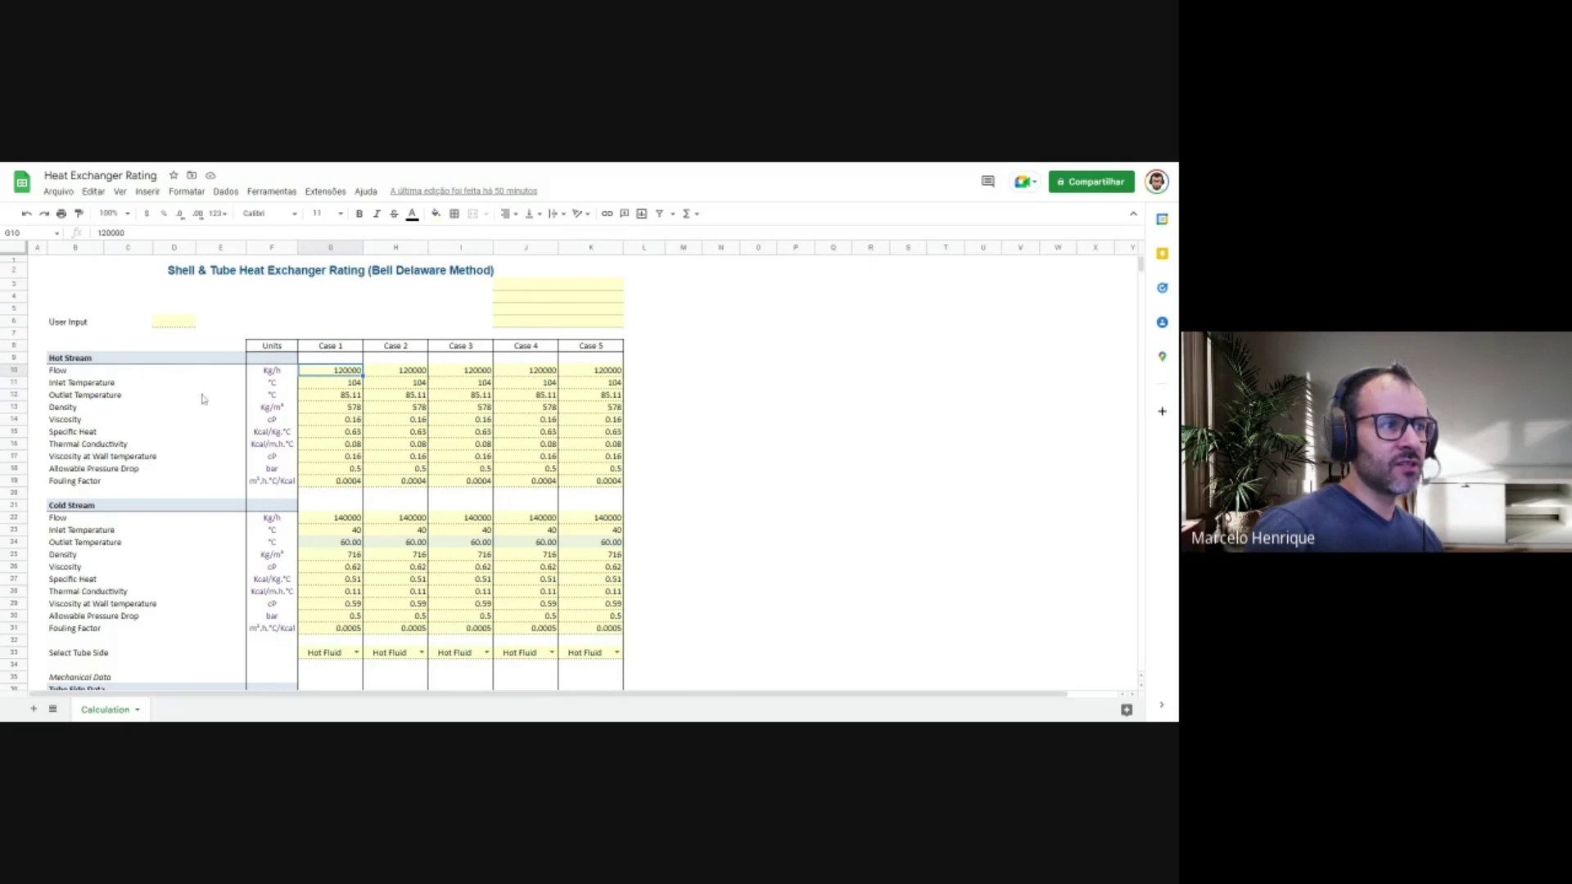
pyautogui.click(124, 383)
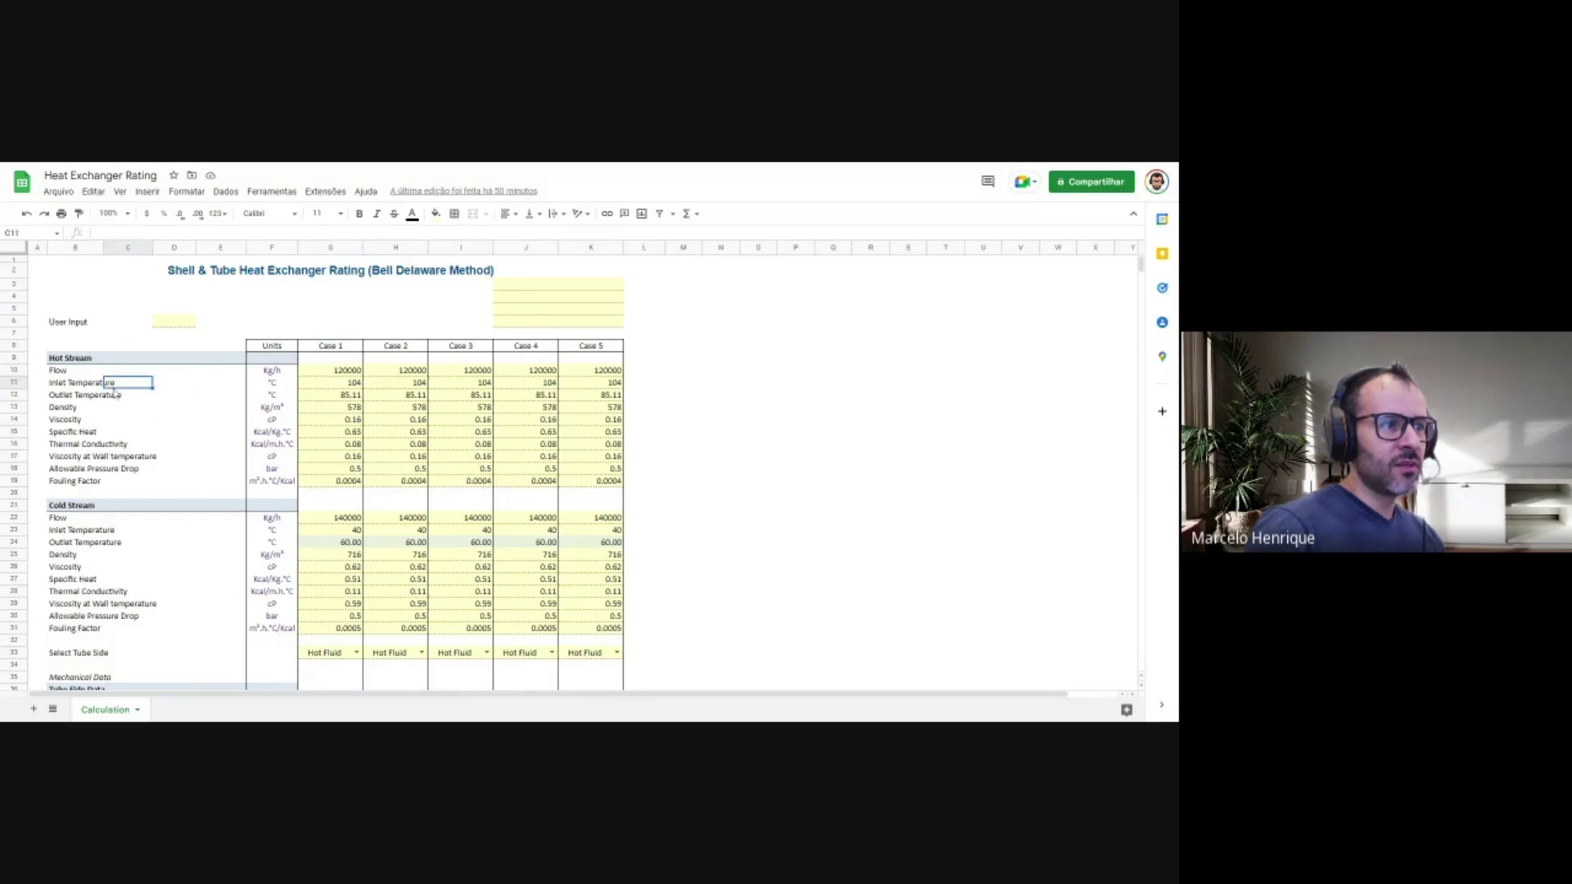
pyautogui.click(340, 397)
pyautogui.press('Down')
pyautogui.press('Right')
pyautogui.press('Right')
pyautogui.press('Right')
pyautogui.press('Right')
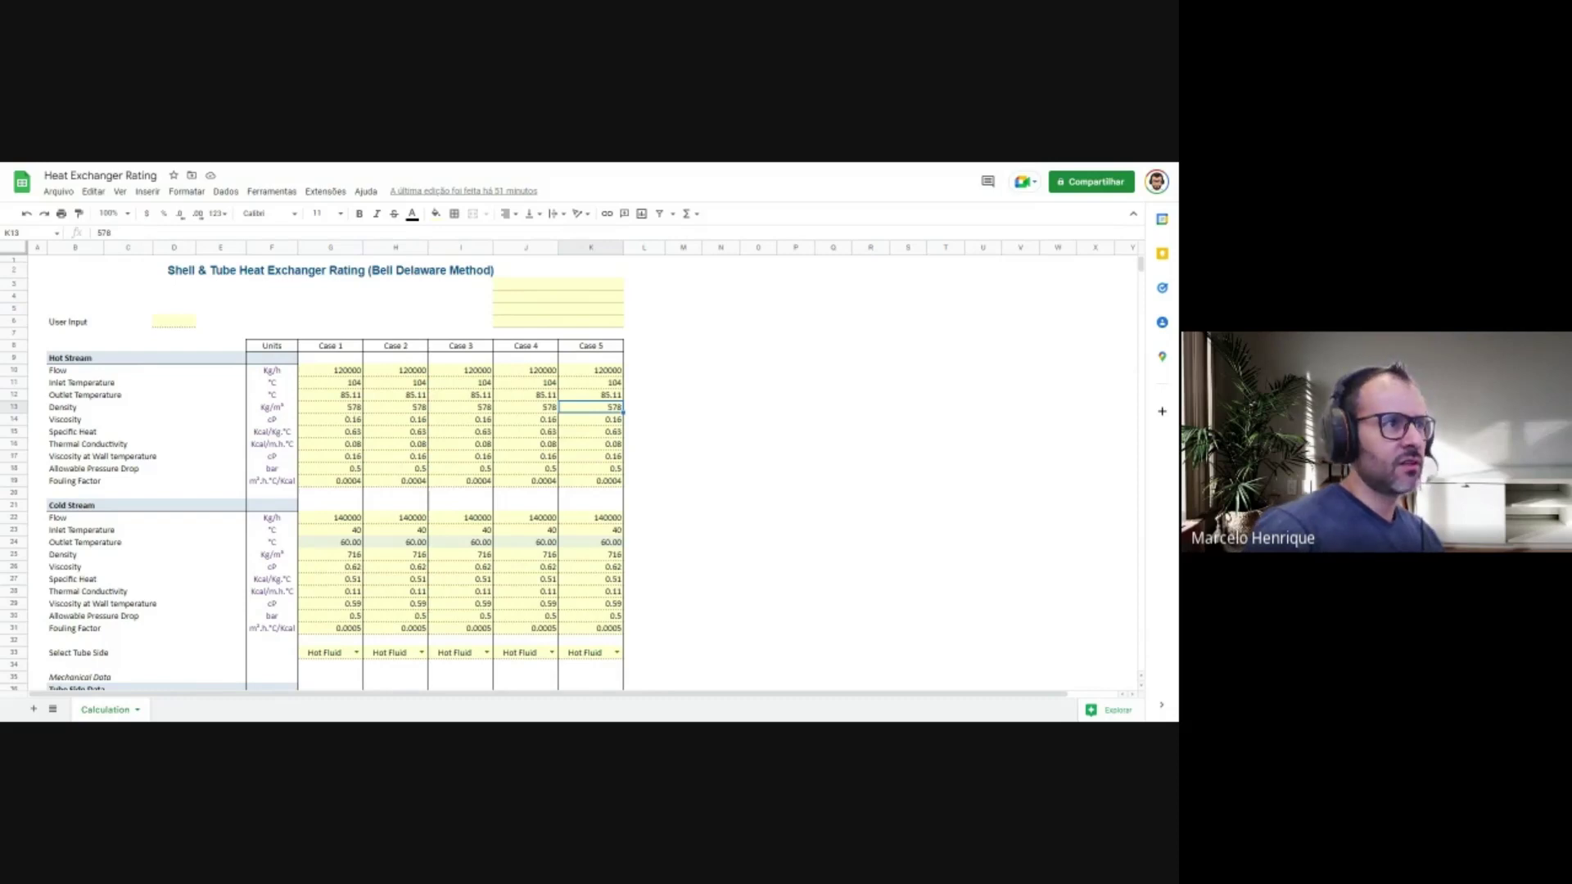
pyautogui.scroll(-1, 326, 514)
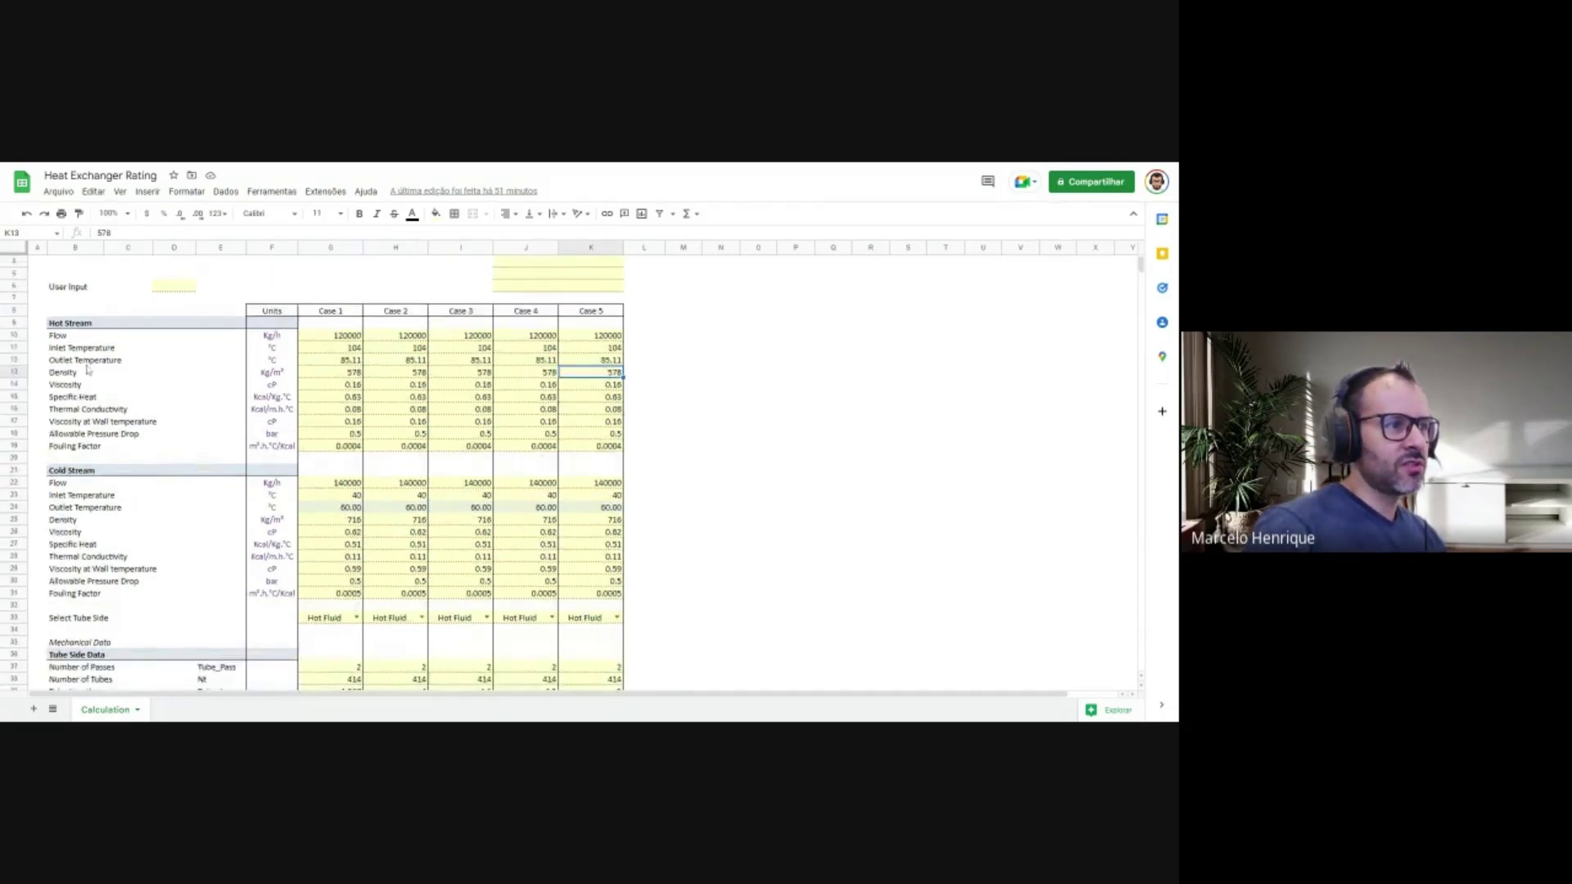
pyautogui.click(76, 324)
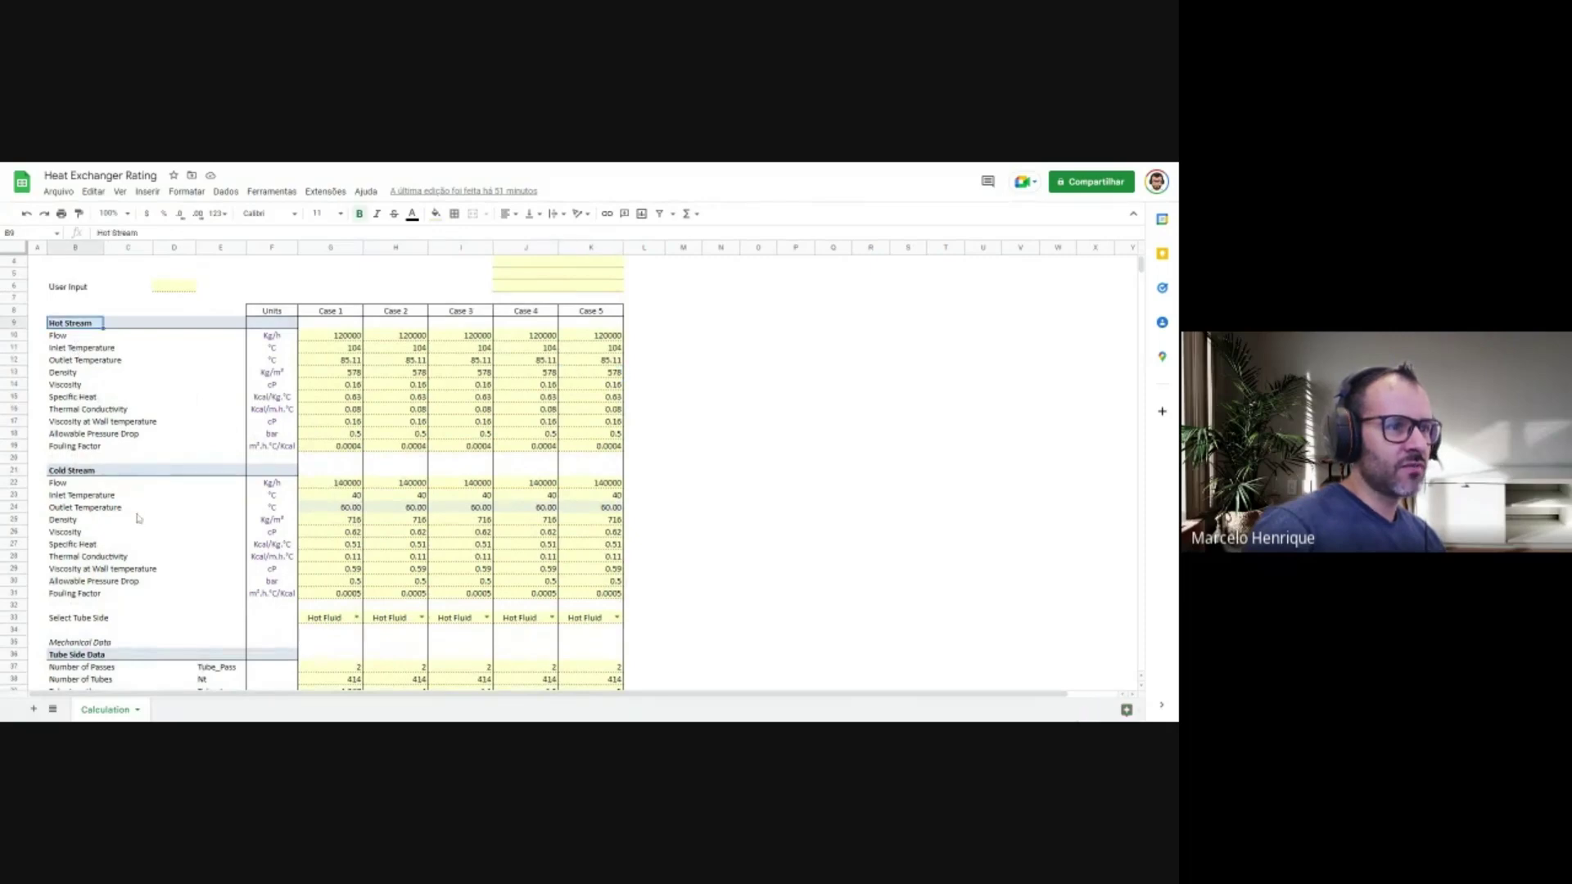
pyautogui.click(115, 471)
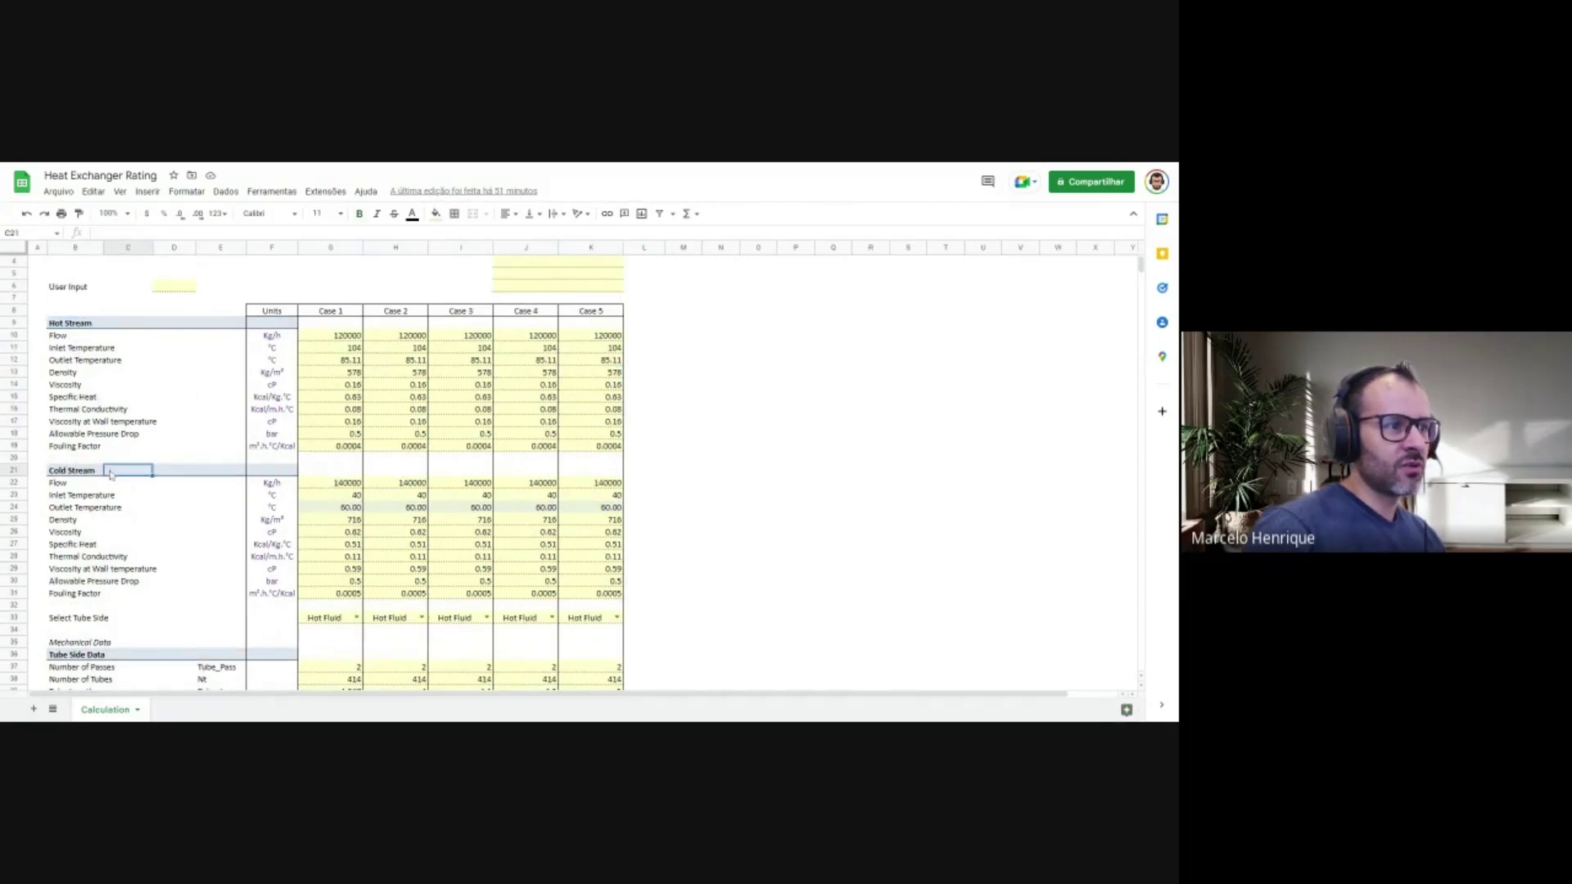
pyautogui.click(89, 474)
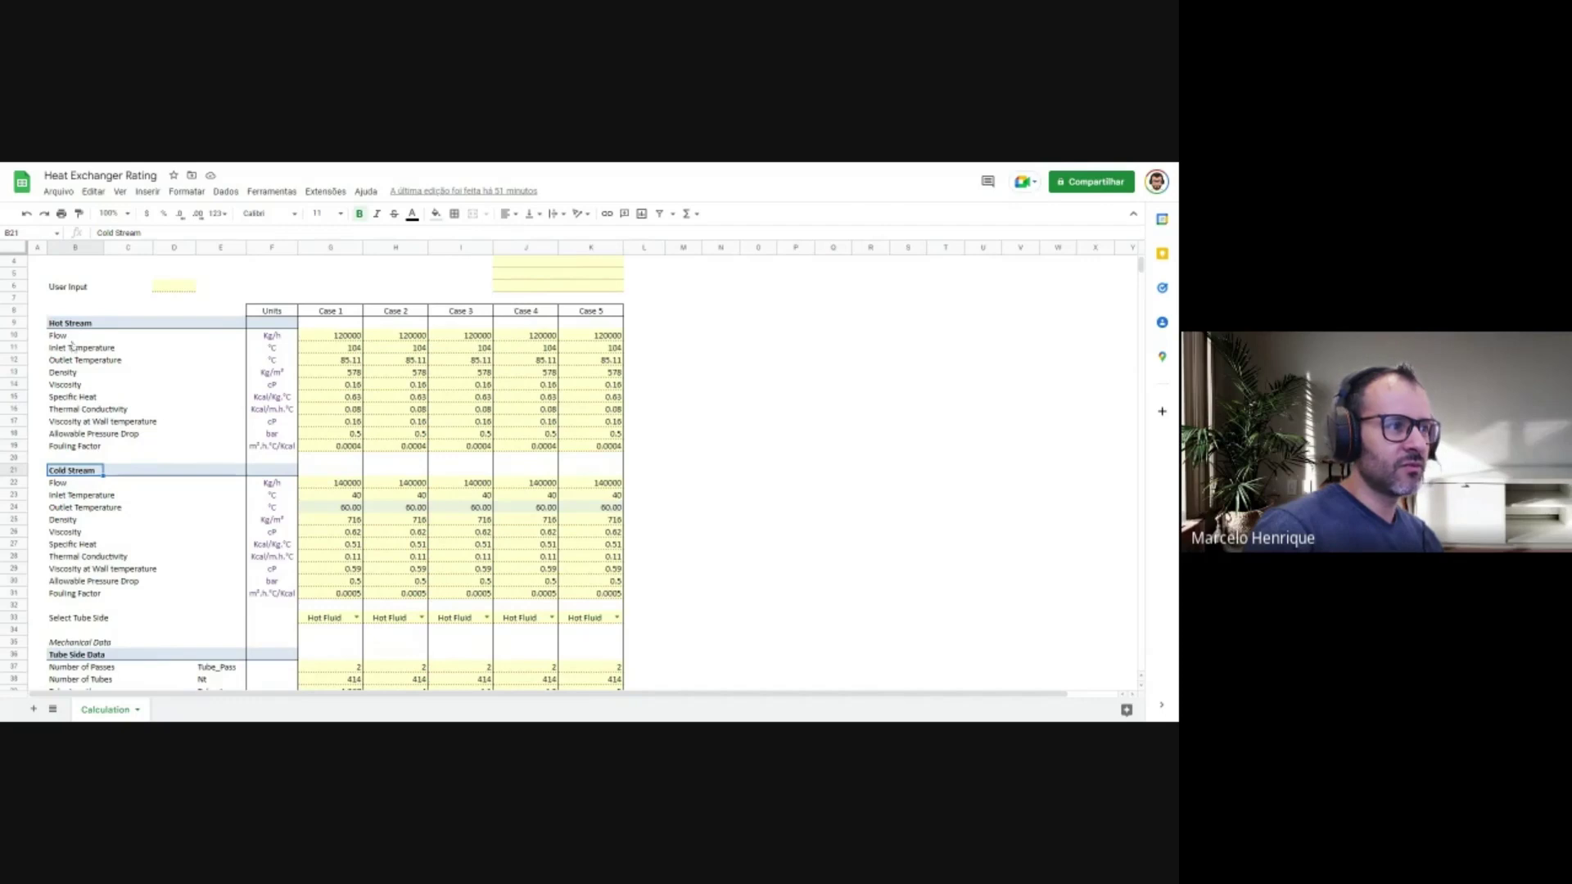
# Try Cold Fluid as the tube side selection for Case 1 and restore Hot Fluid
pyautogui.scroll(-2, 111, 531)
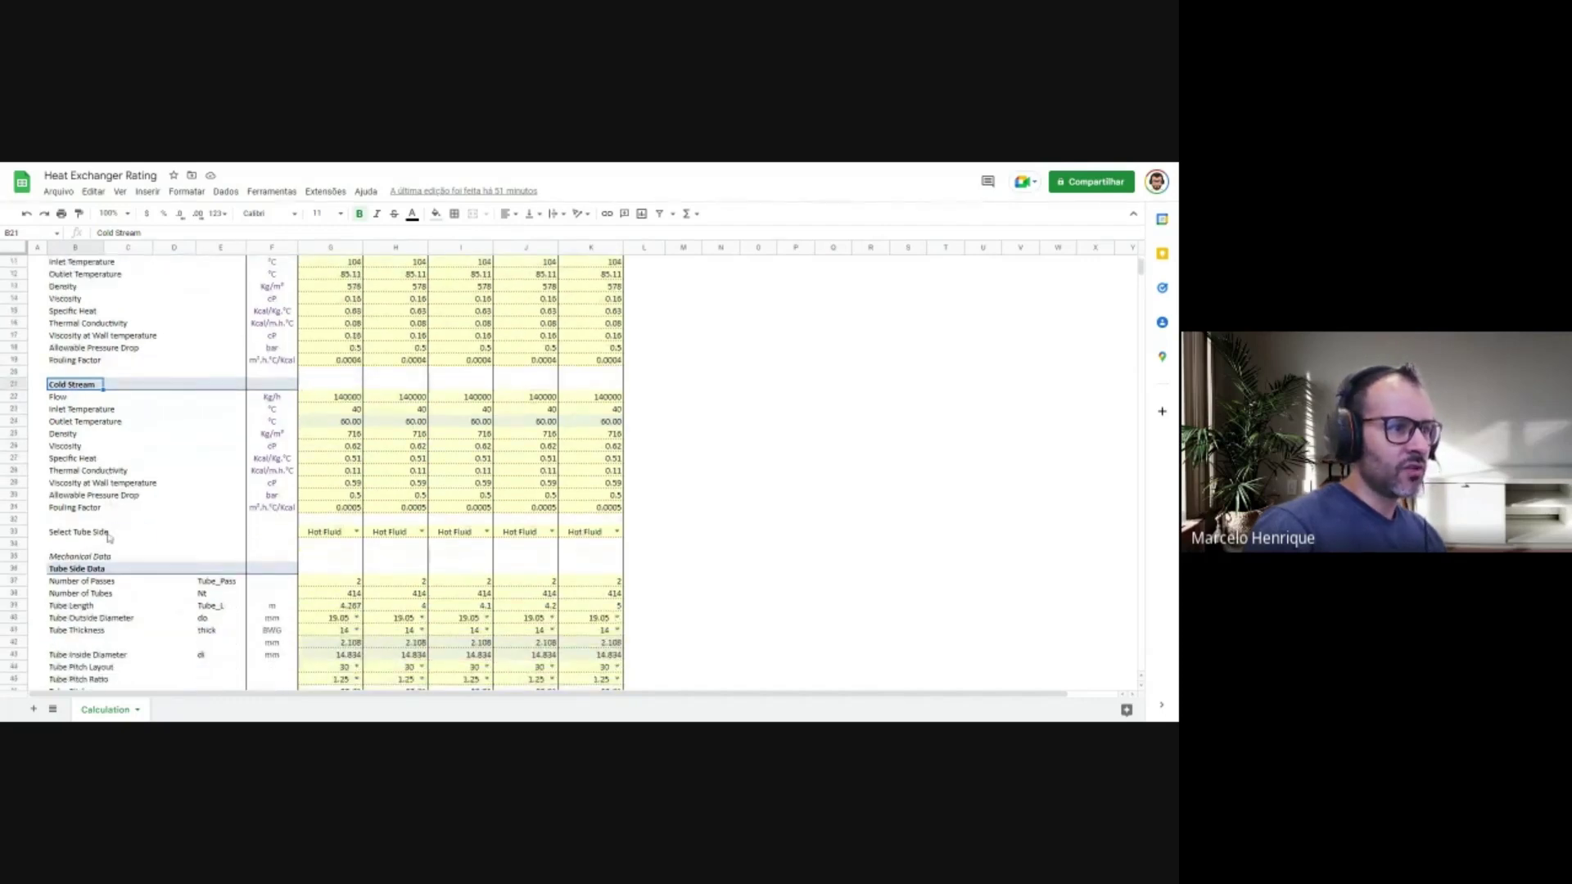
pyautogui.click(111, 532)
pyautogui.click(91, 534)
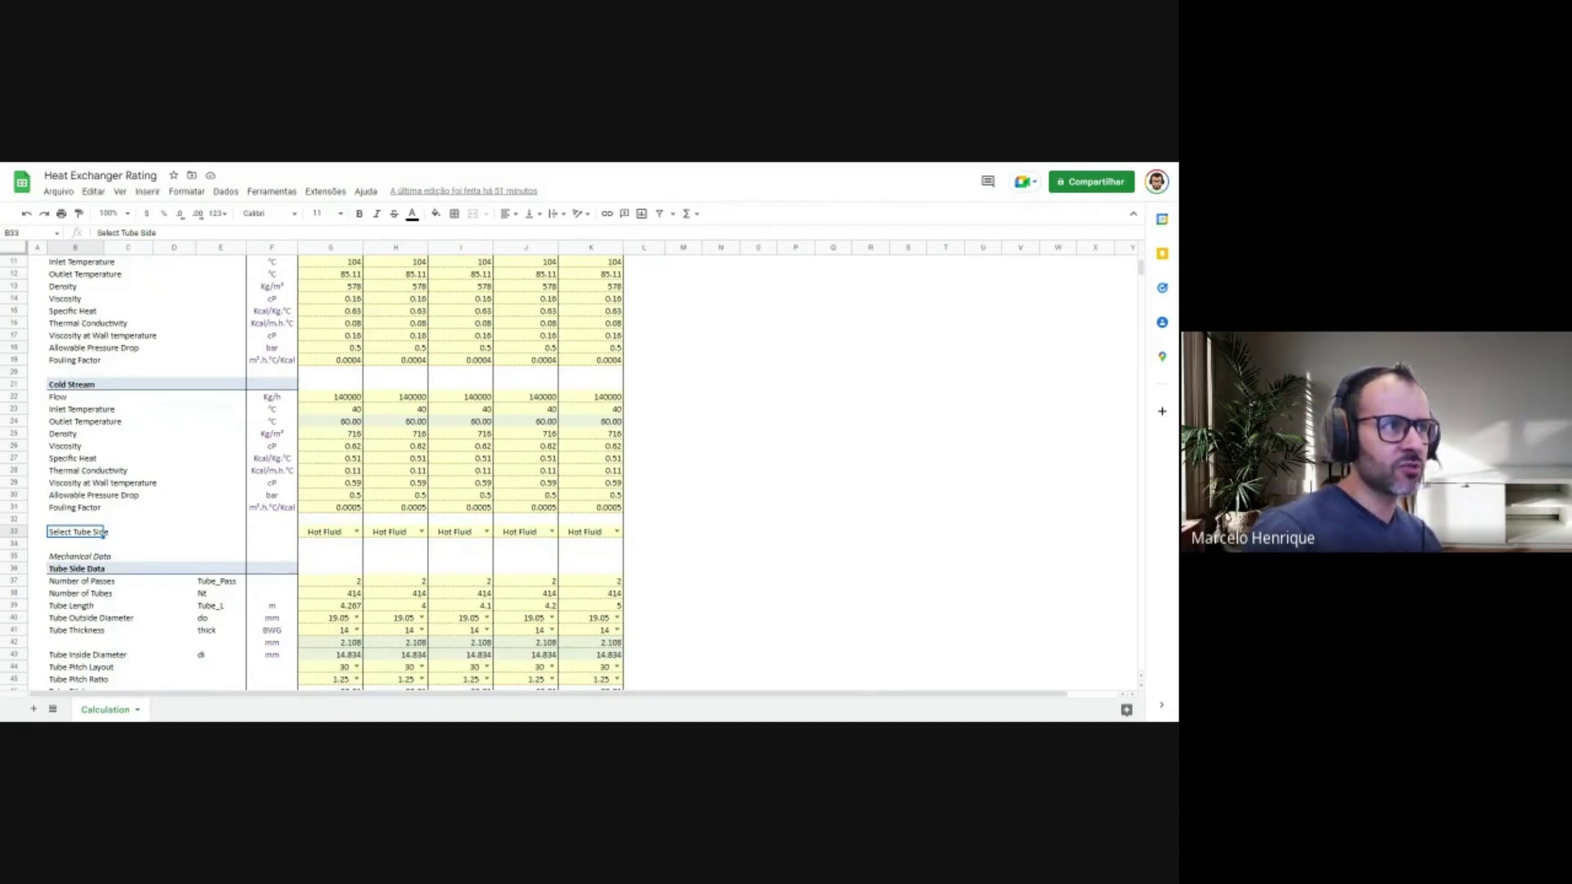
pyautogui.click(357, 533)
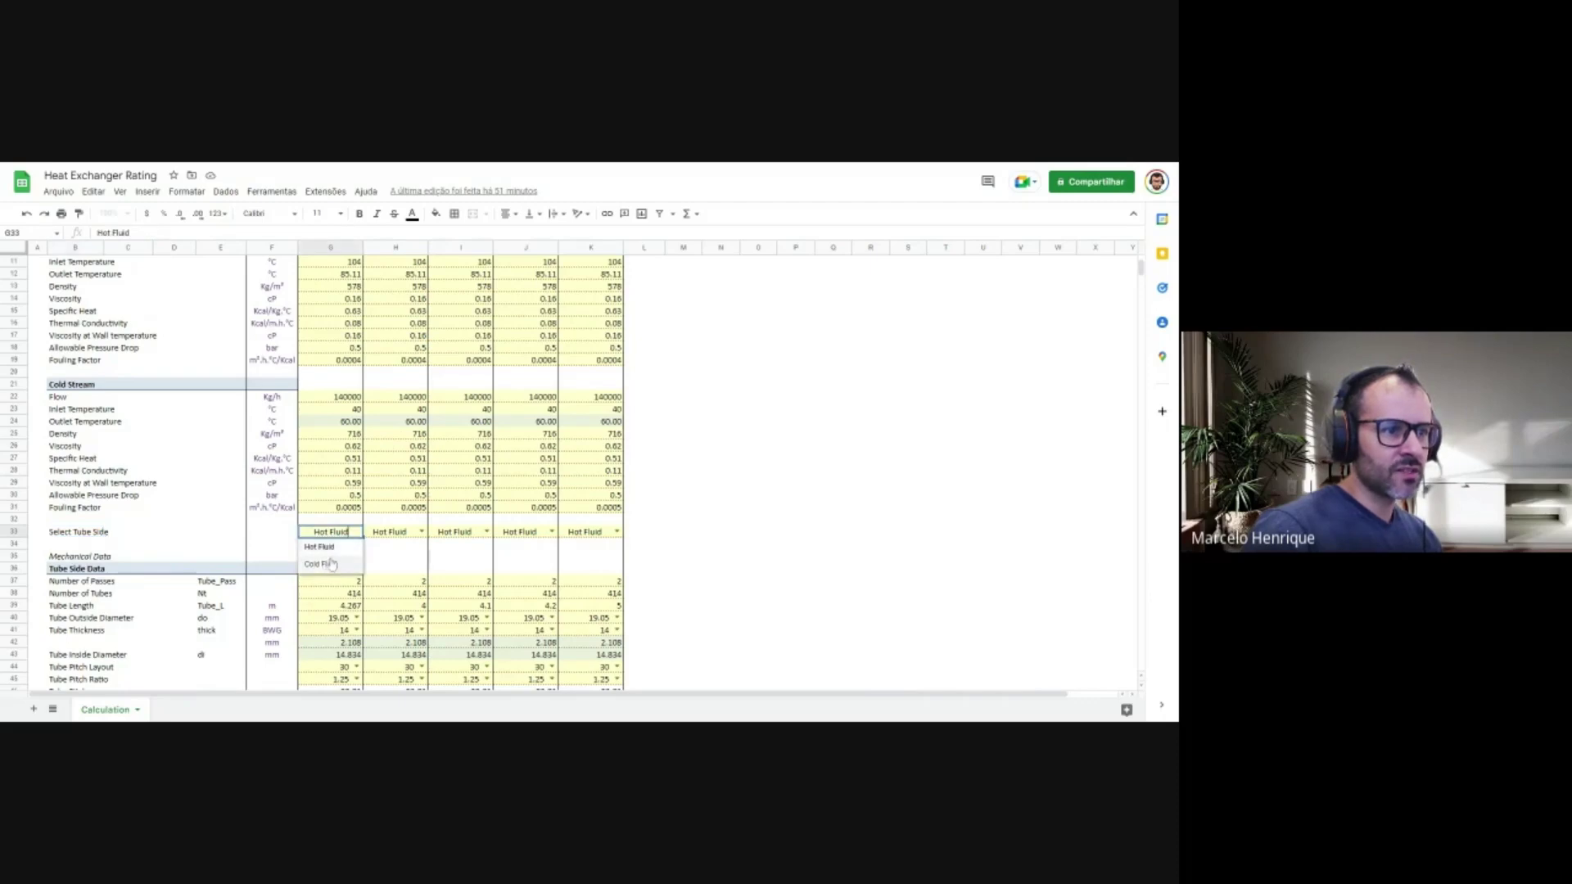
pyautogui.click(331, 564)
pyautogui.click(358, 533)
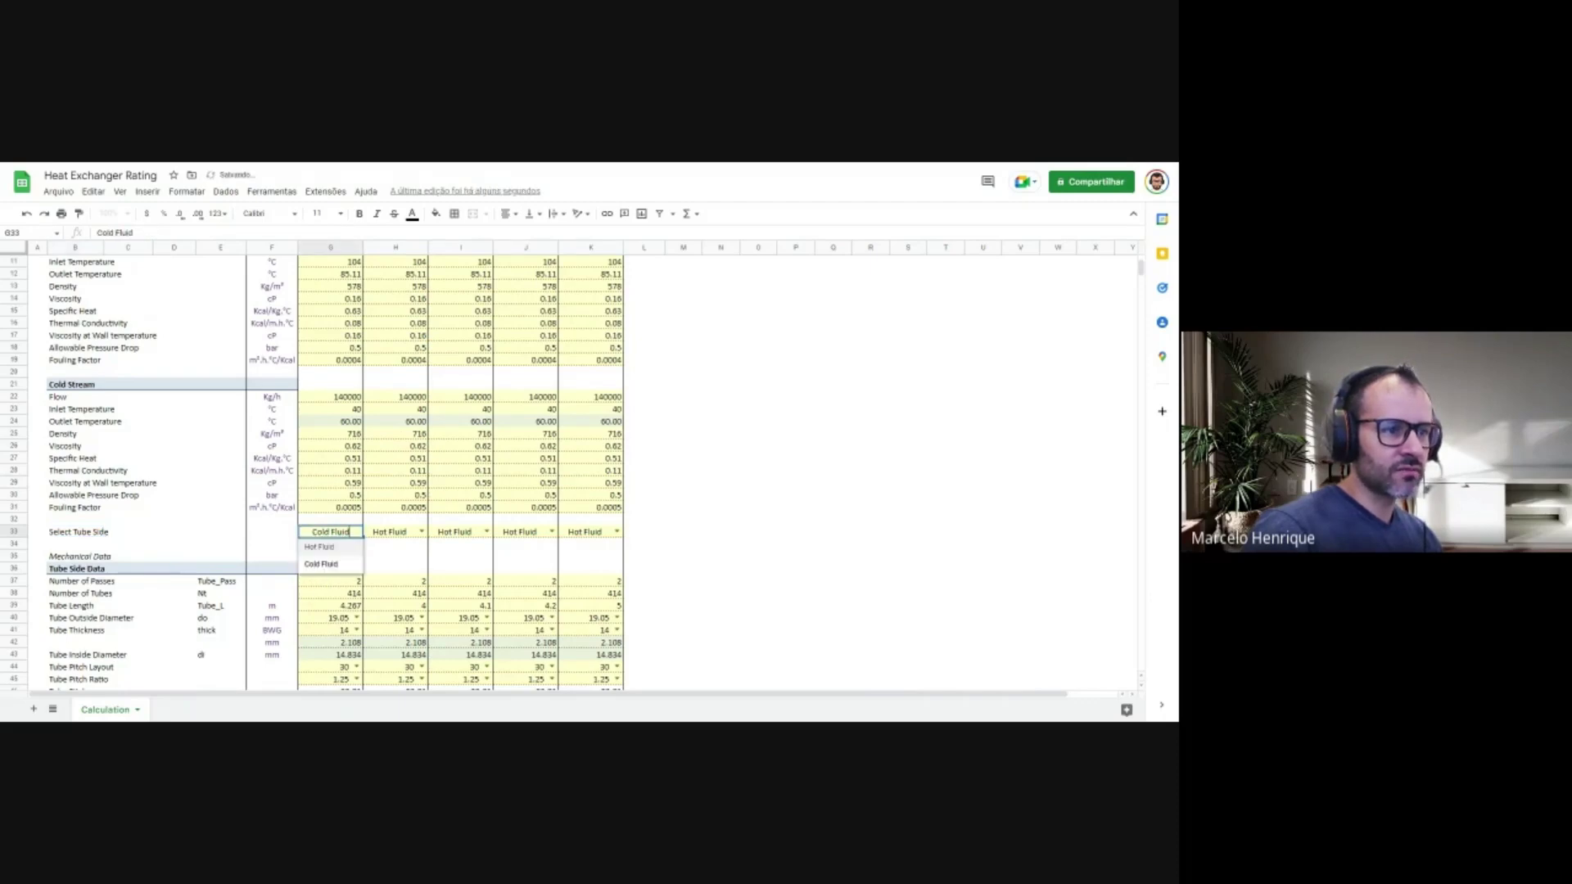
pyautogui.click(316, 547)
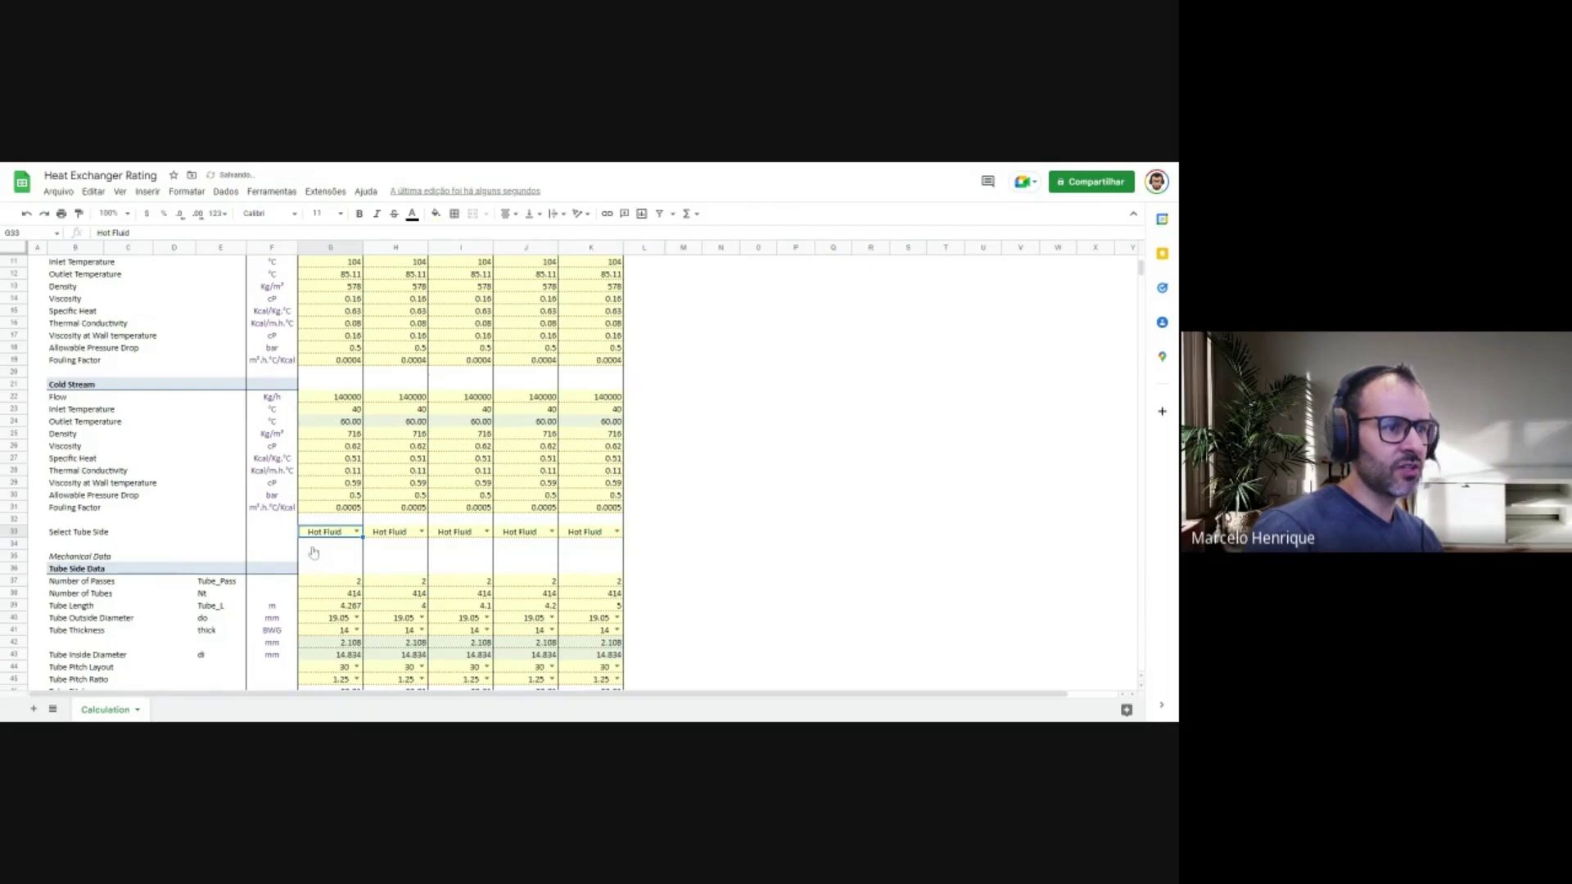
pyautogui.click(269, 548)
# Examine the Tube Side Data, including number of passes, number of tubes and tube length, and check the Tube Material options for Case 1
pyautogui.scroll(-3, 268, 548)
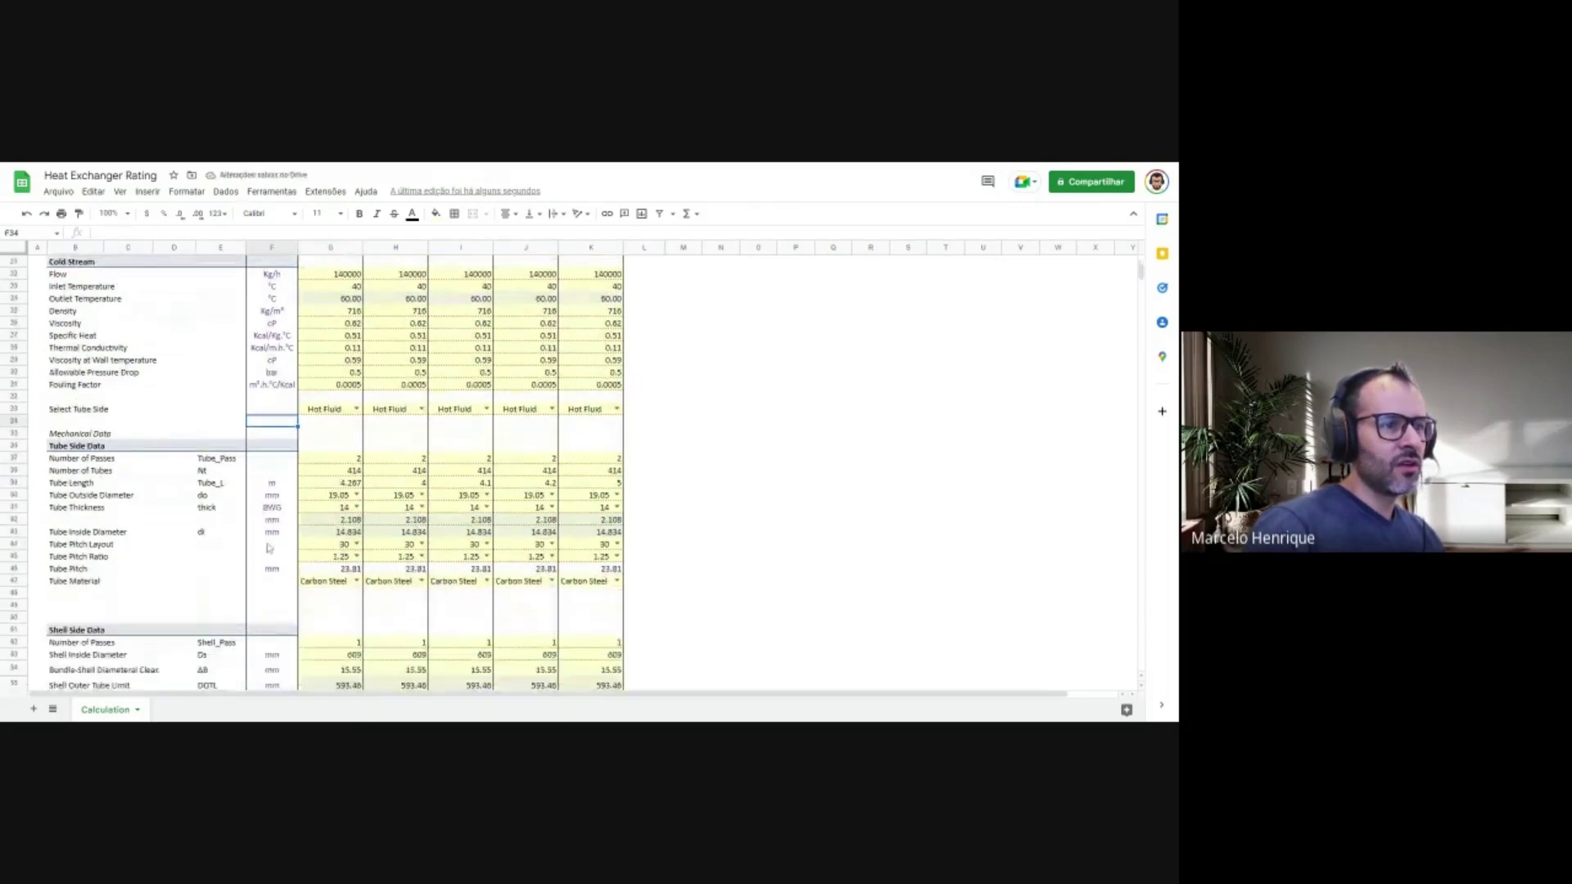
pyautogui.click(80, 460)
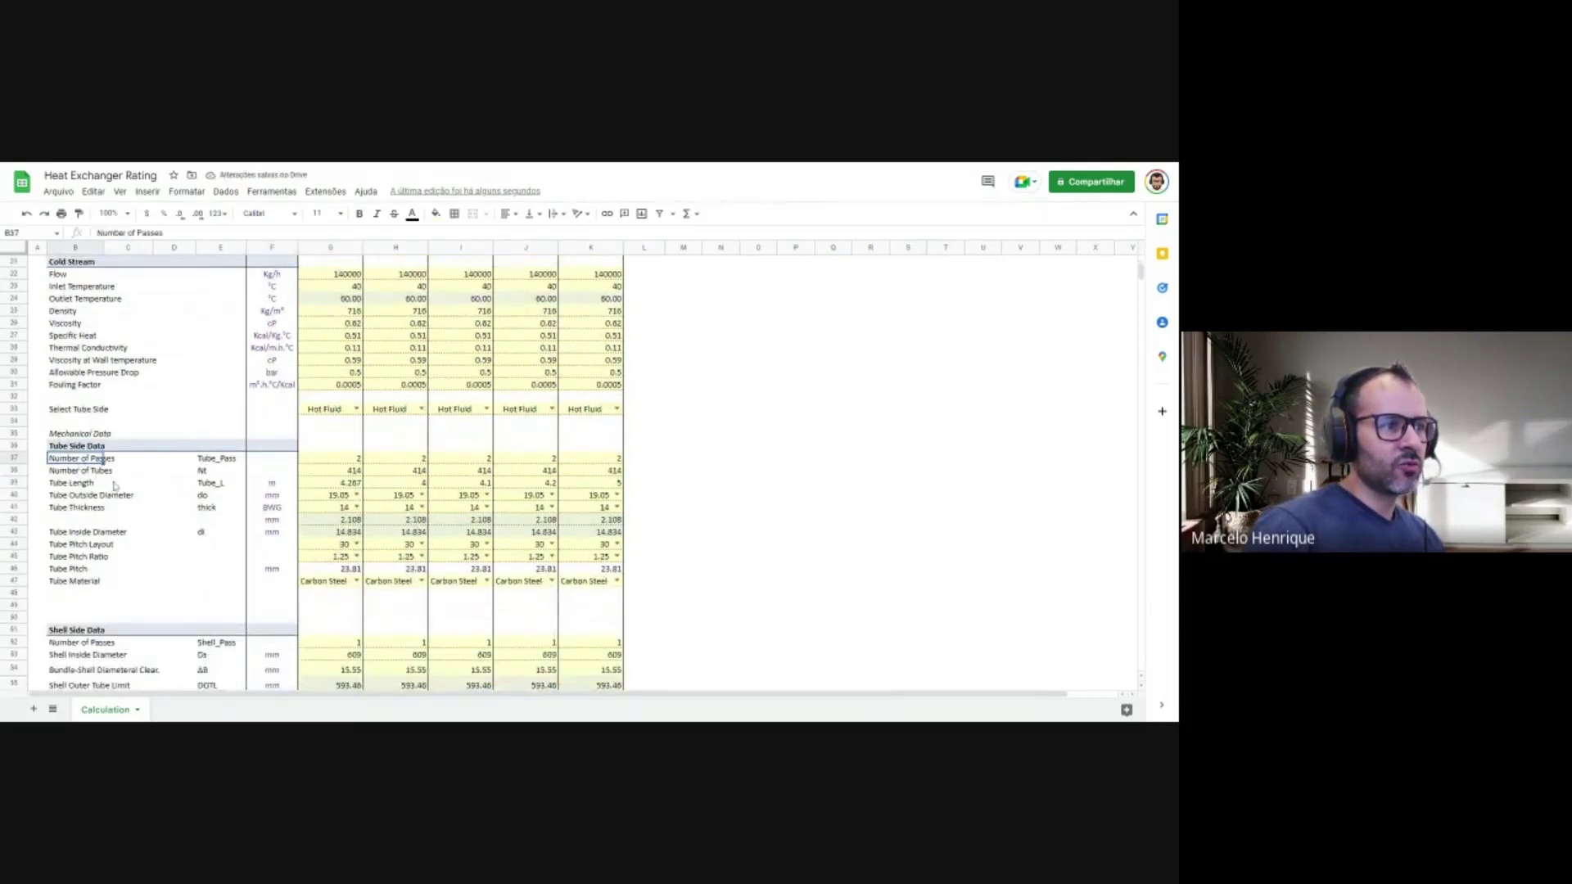
pyautogui.click(115, 471)
pyautogui.click(344, 472)
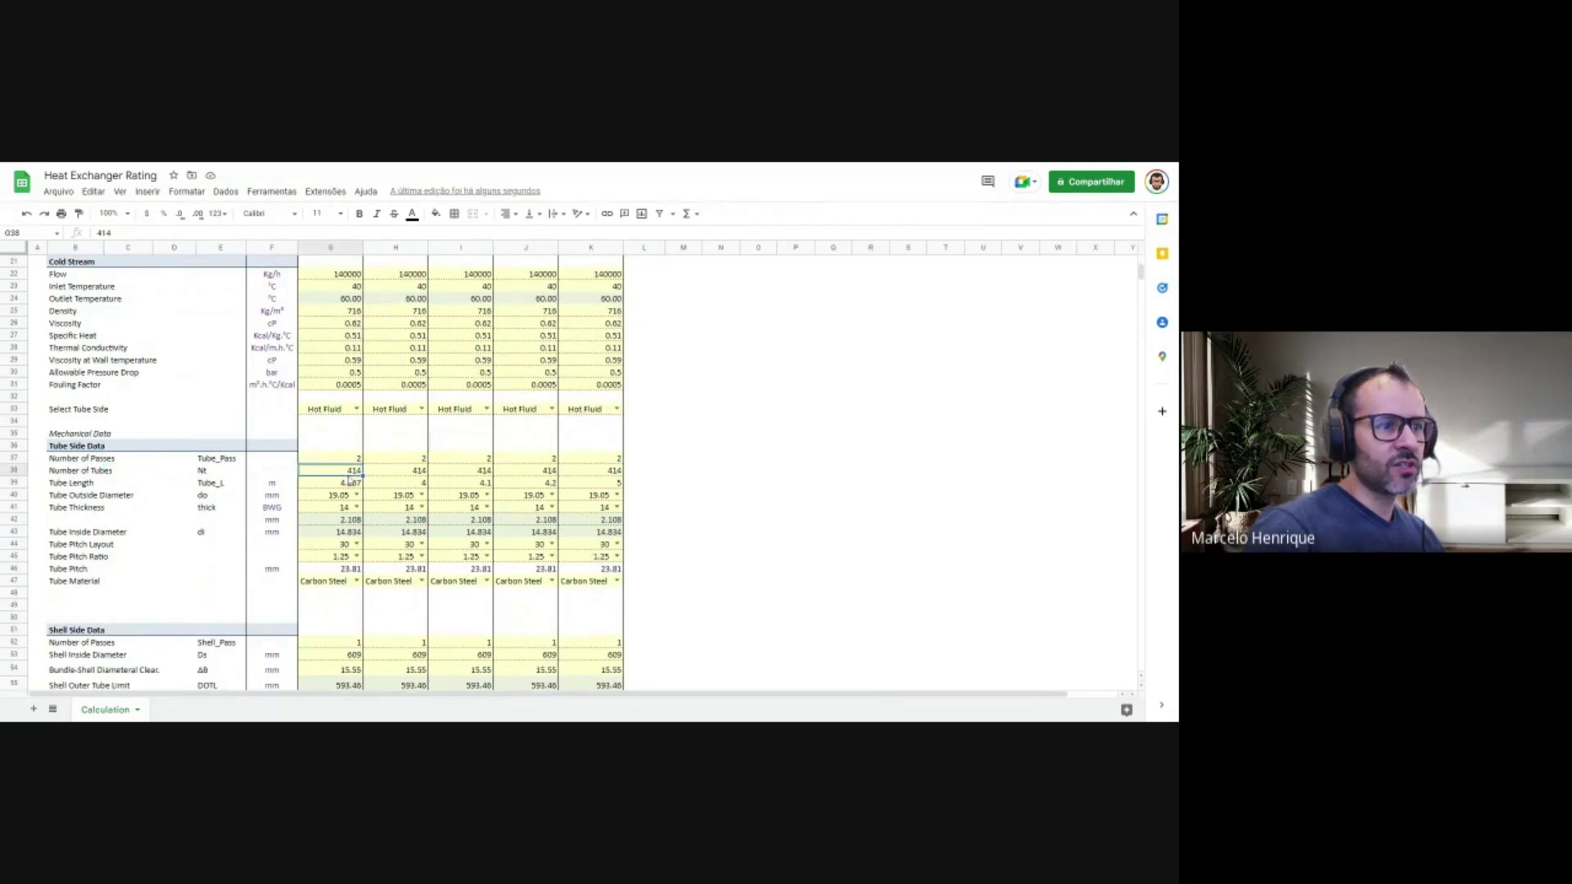
pyautogui.click(385, 474)
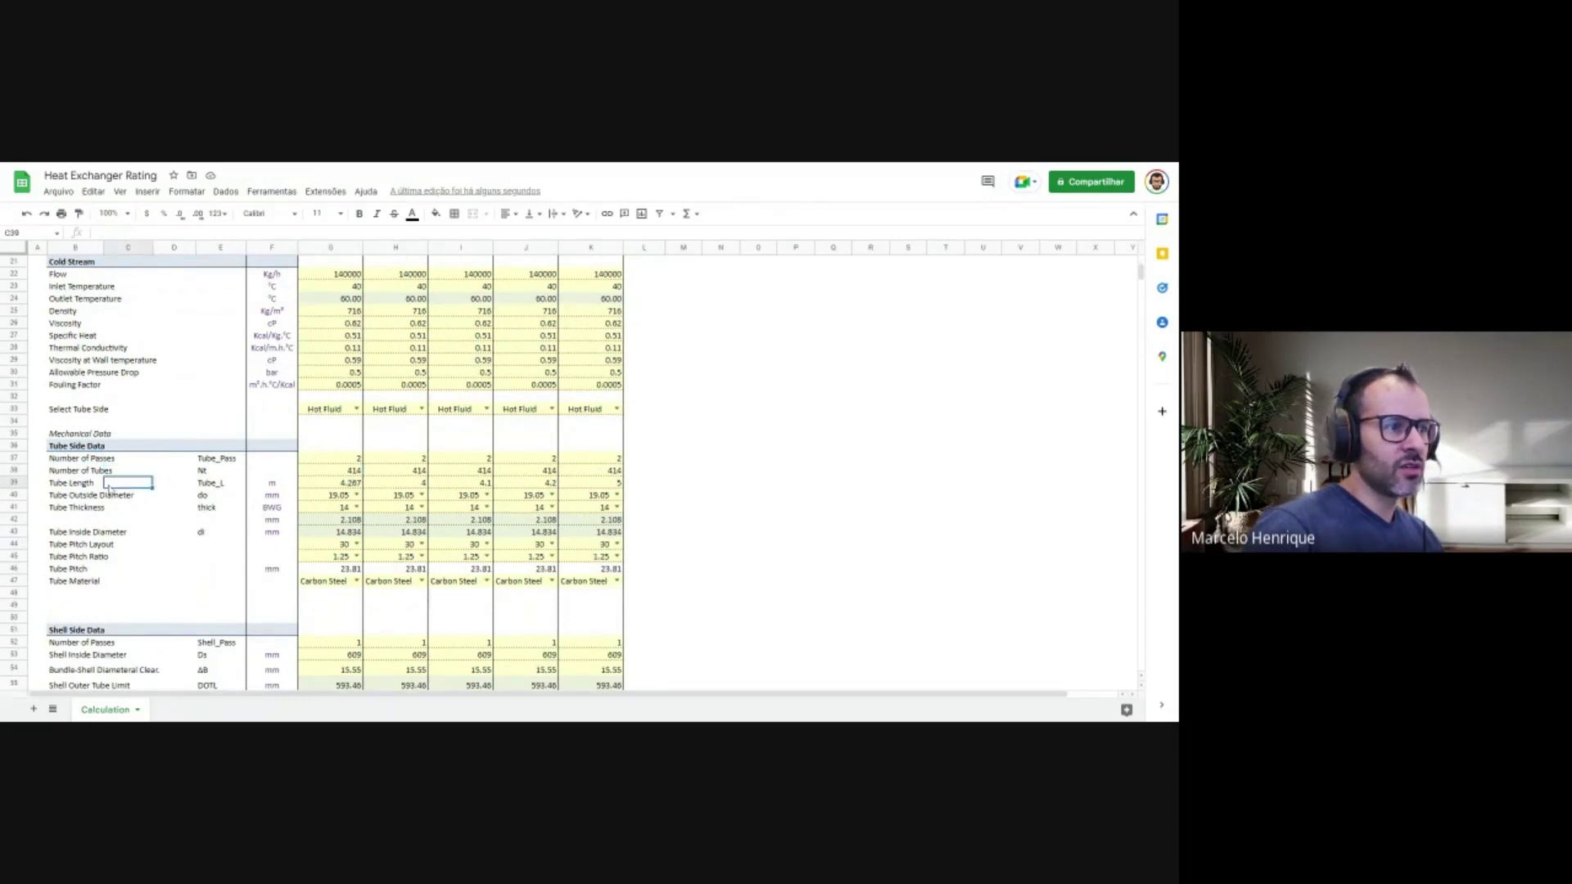
pyautogui.click(354, 484)
pyautogui.click(382, 484)
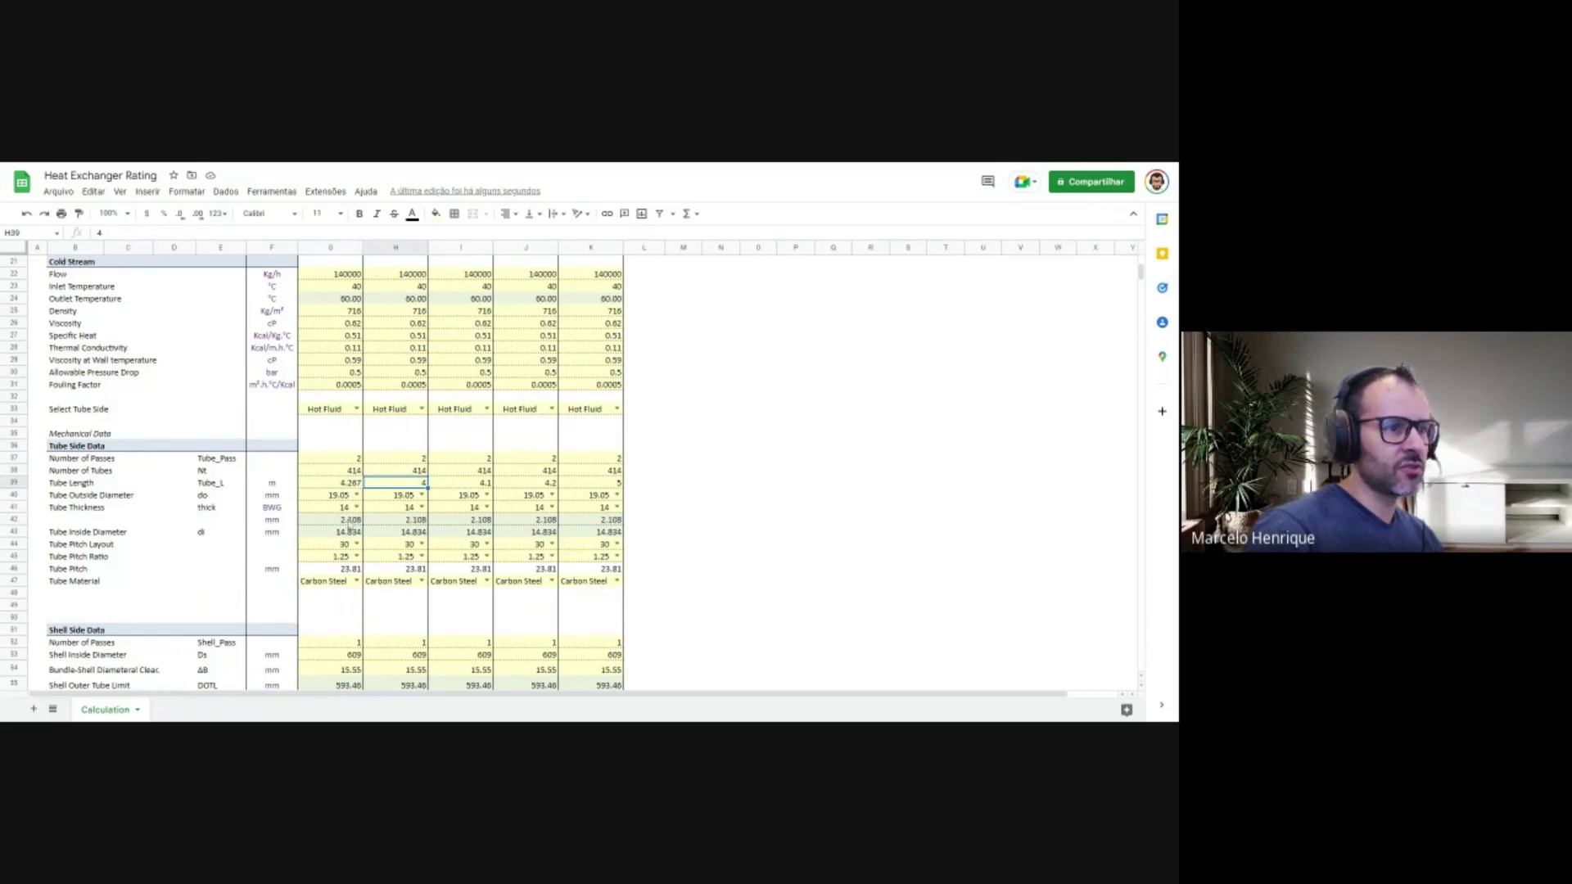
pyautogui.scroll(-1, 365, 568)
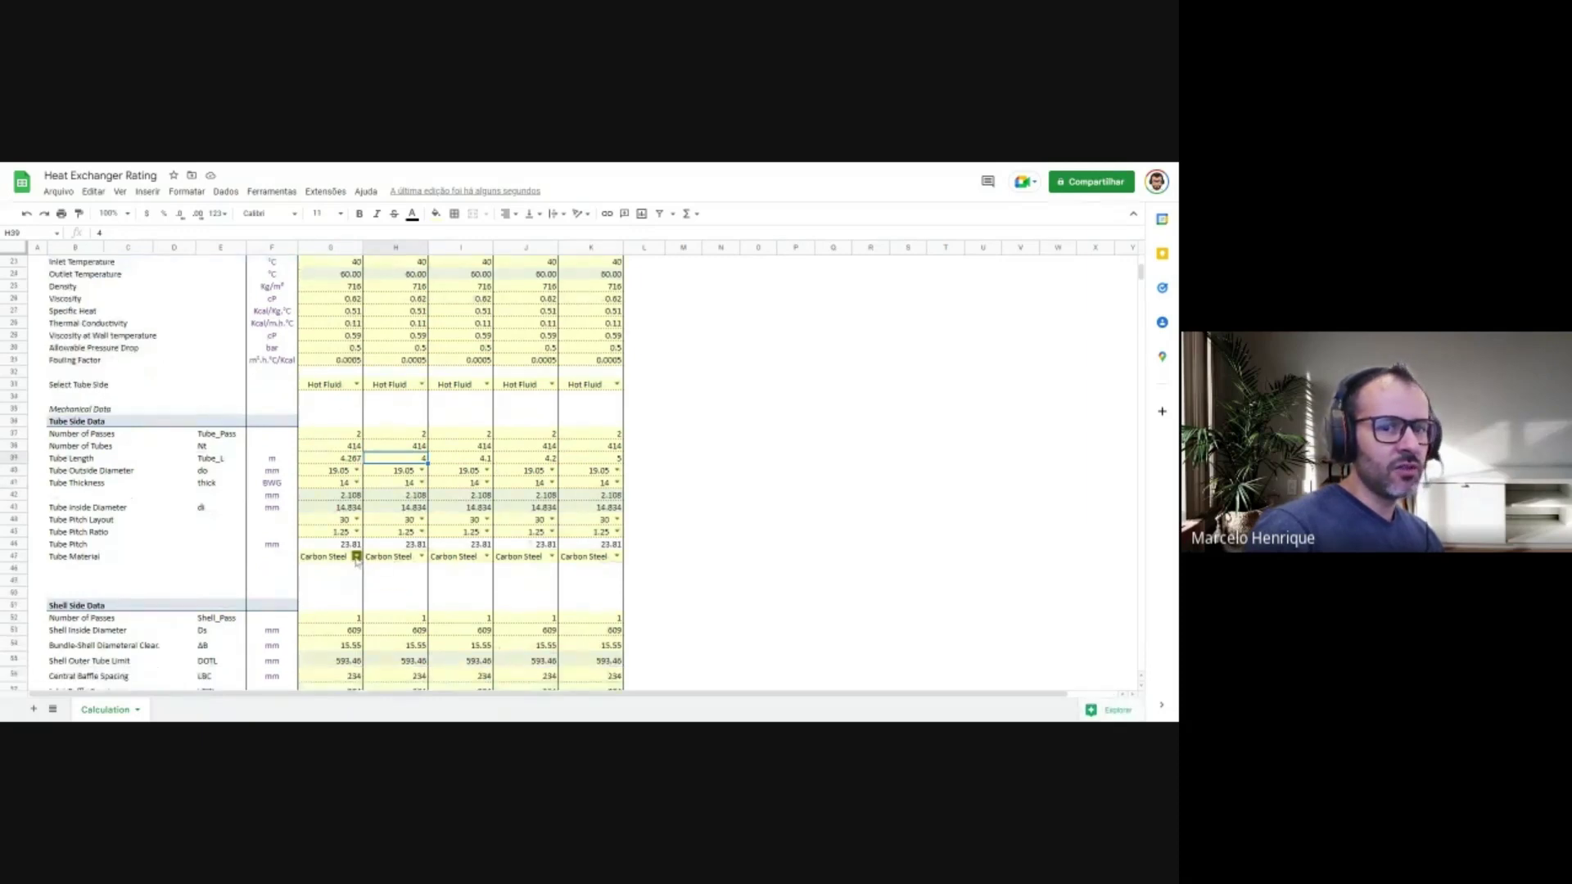
pyautogui.click(357, 557)
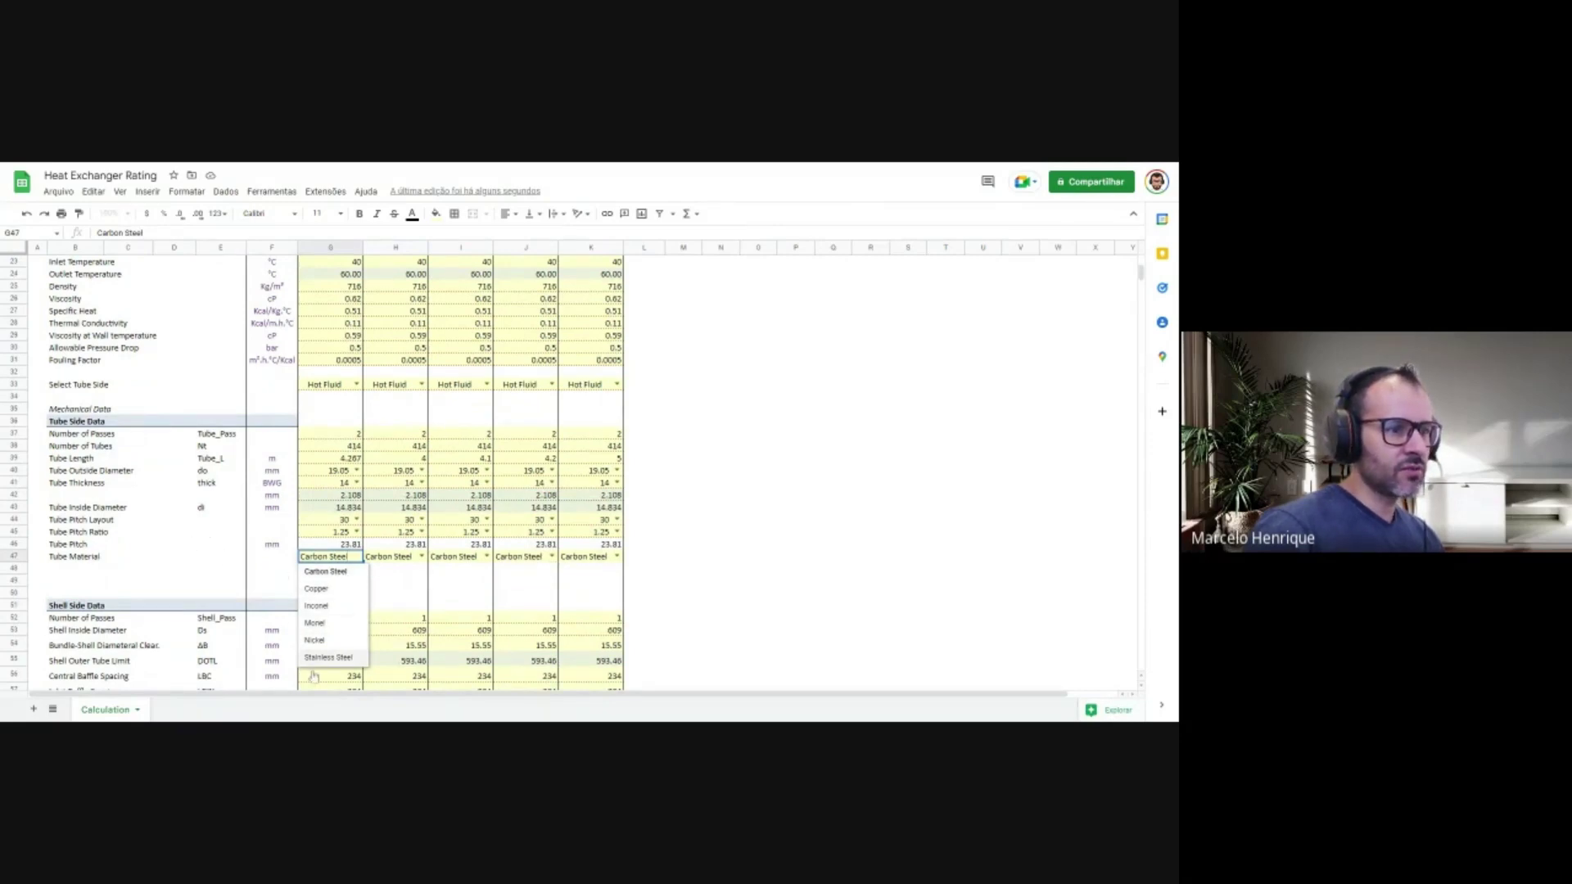
pyautogui.click(238, 550)
# Examine the Shell Side Data for Cases 1 to 5, including shell diameter, baffle spacing, baffle cut and clearances
pyautogui.scroll(-4, 239, 551)
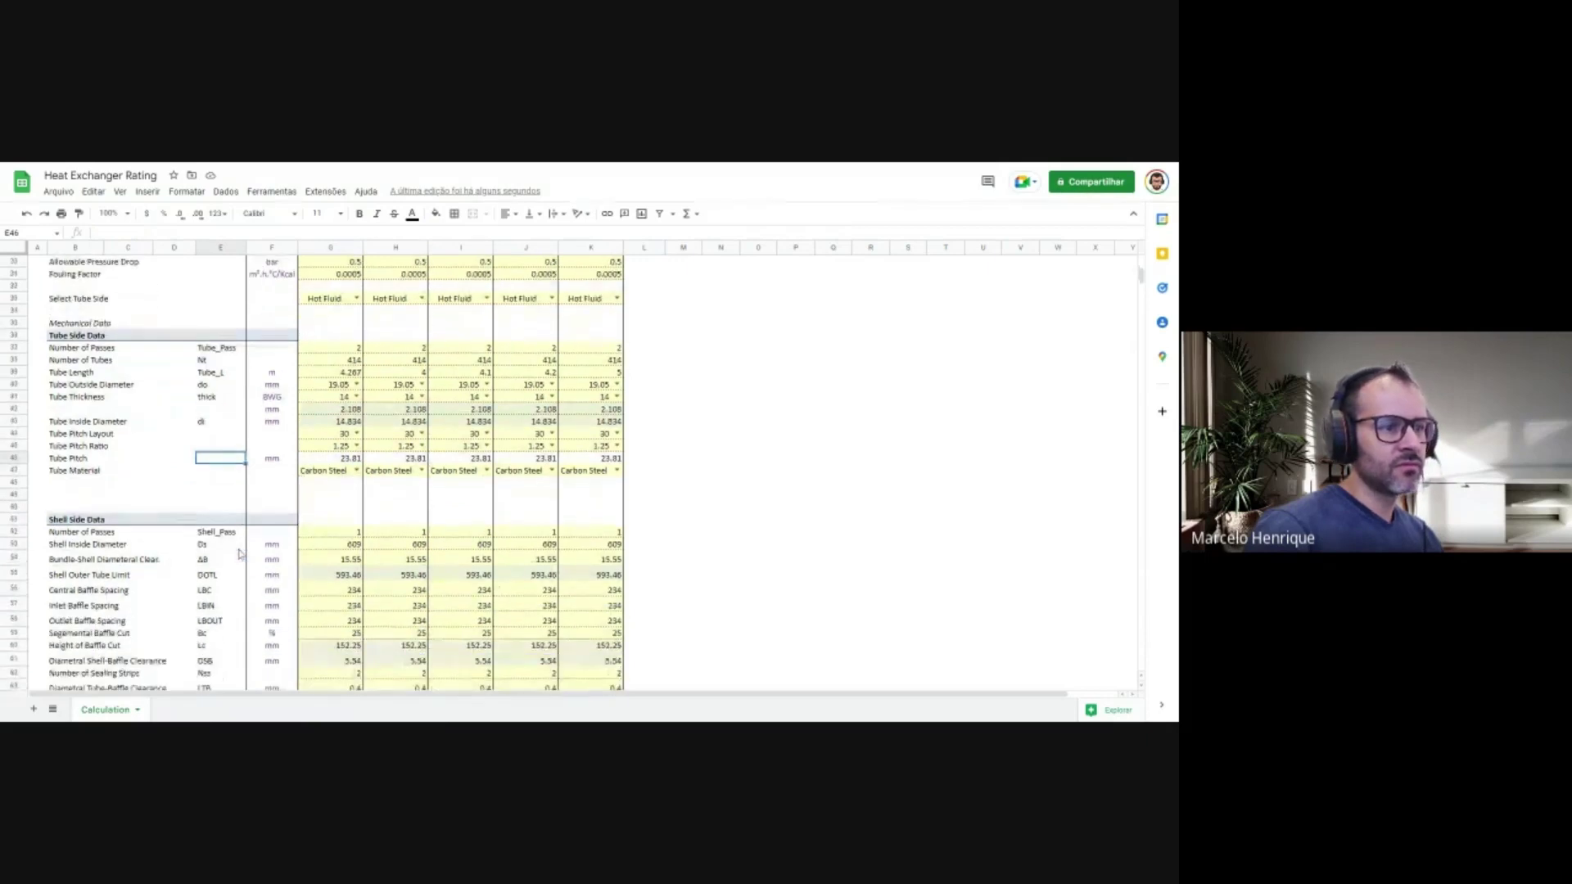
pyautogui.scroll(-2, 239, 551)
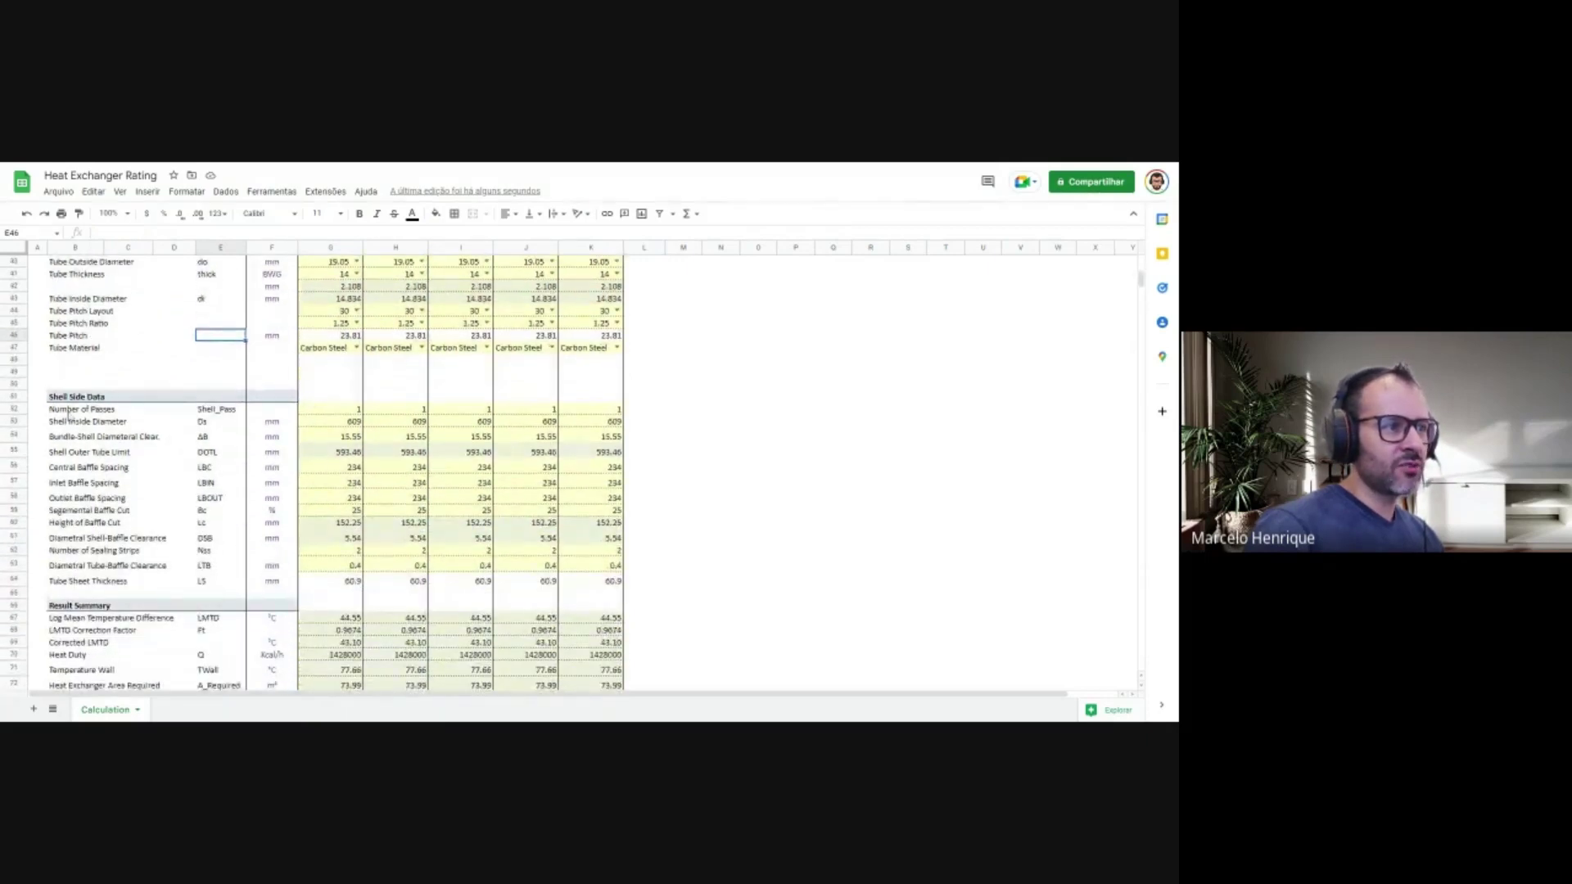
pyautogui.scroll(-1, 91, 511)
pyautogui.scroll(-1, 111, 481)
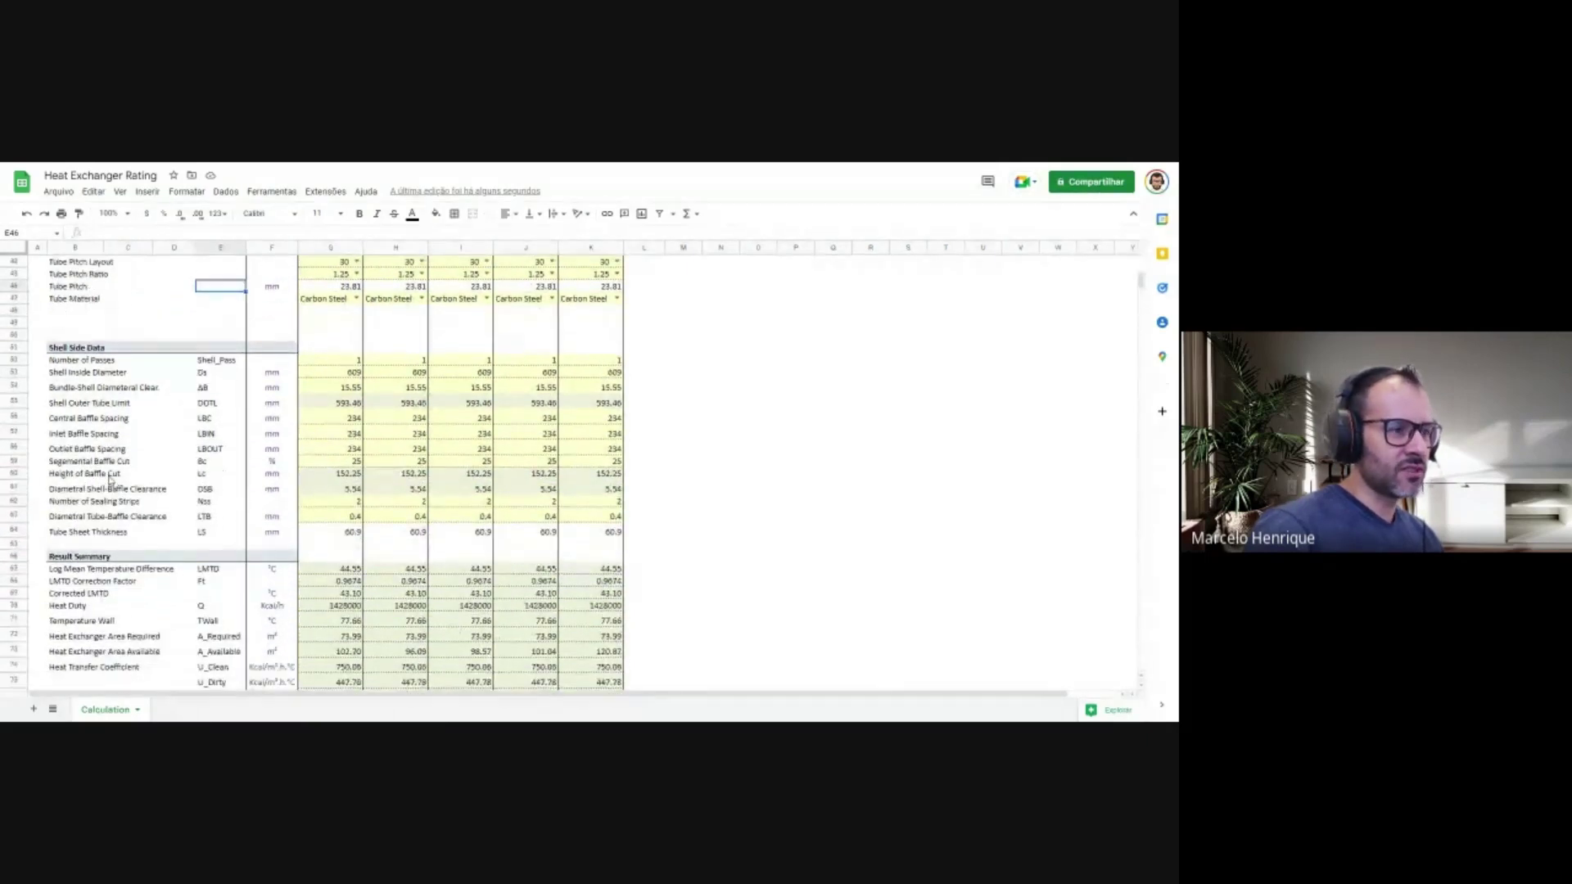
# Examine the Result Summary, including the LMTD correction factor, wall temperature, available area and the clean, dirty and required heat transfer coefficients
pyautogui.scroll(-3, 110, 481)
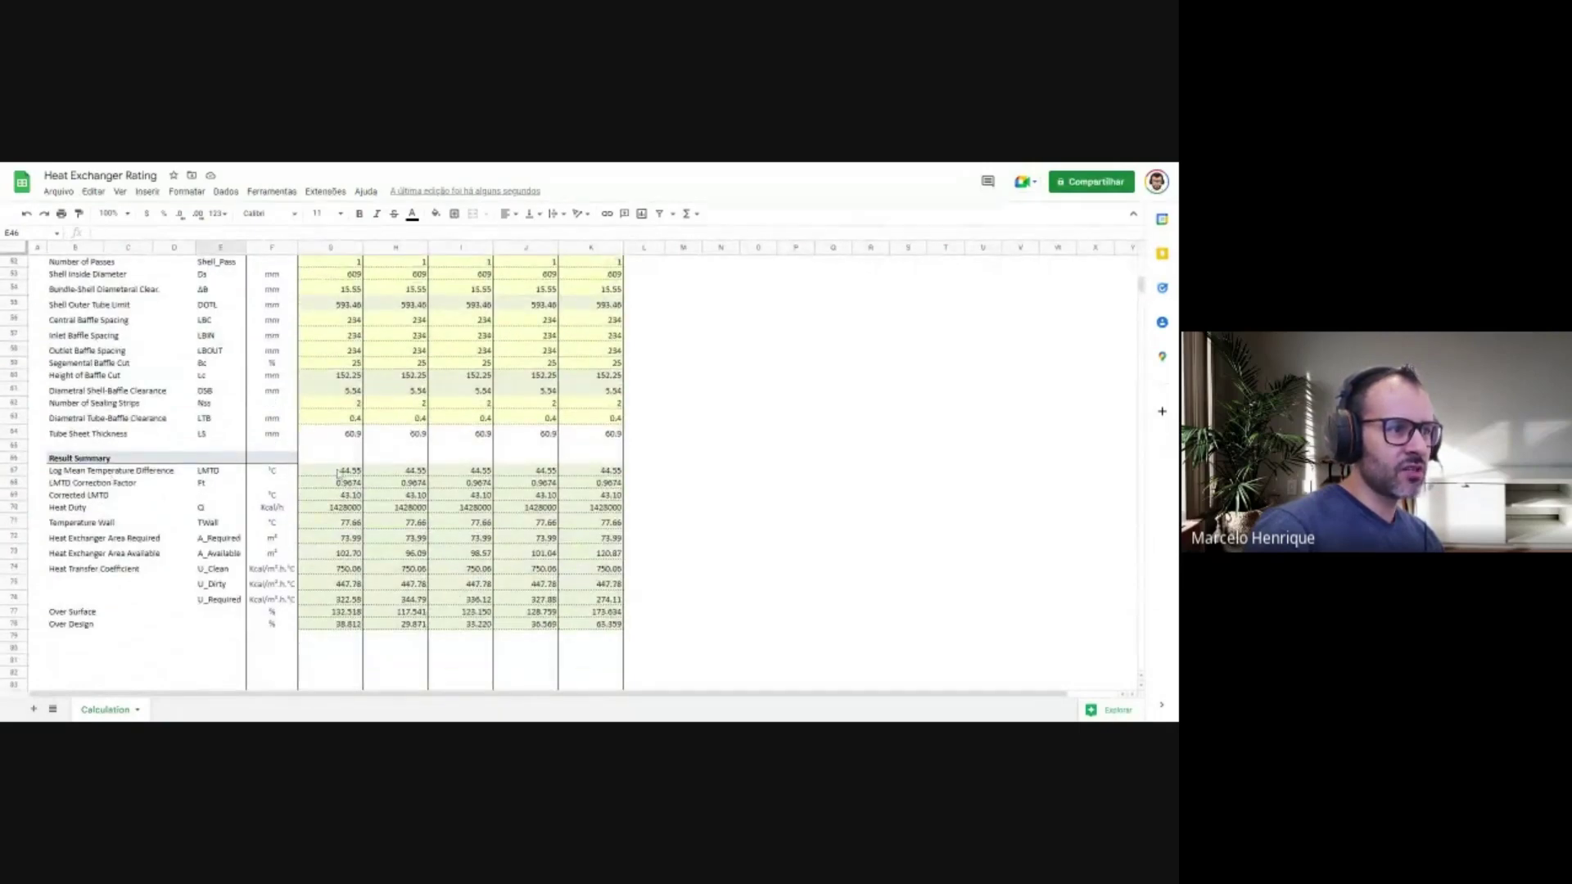
pyautogui.scroll(-3, 342, 531)
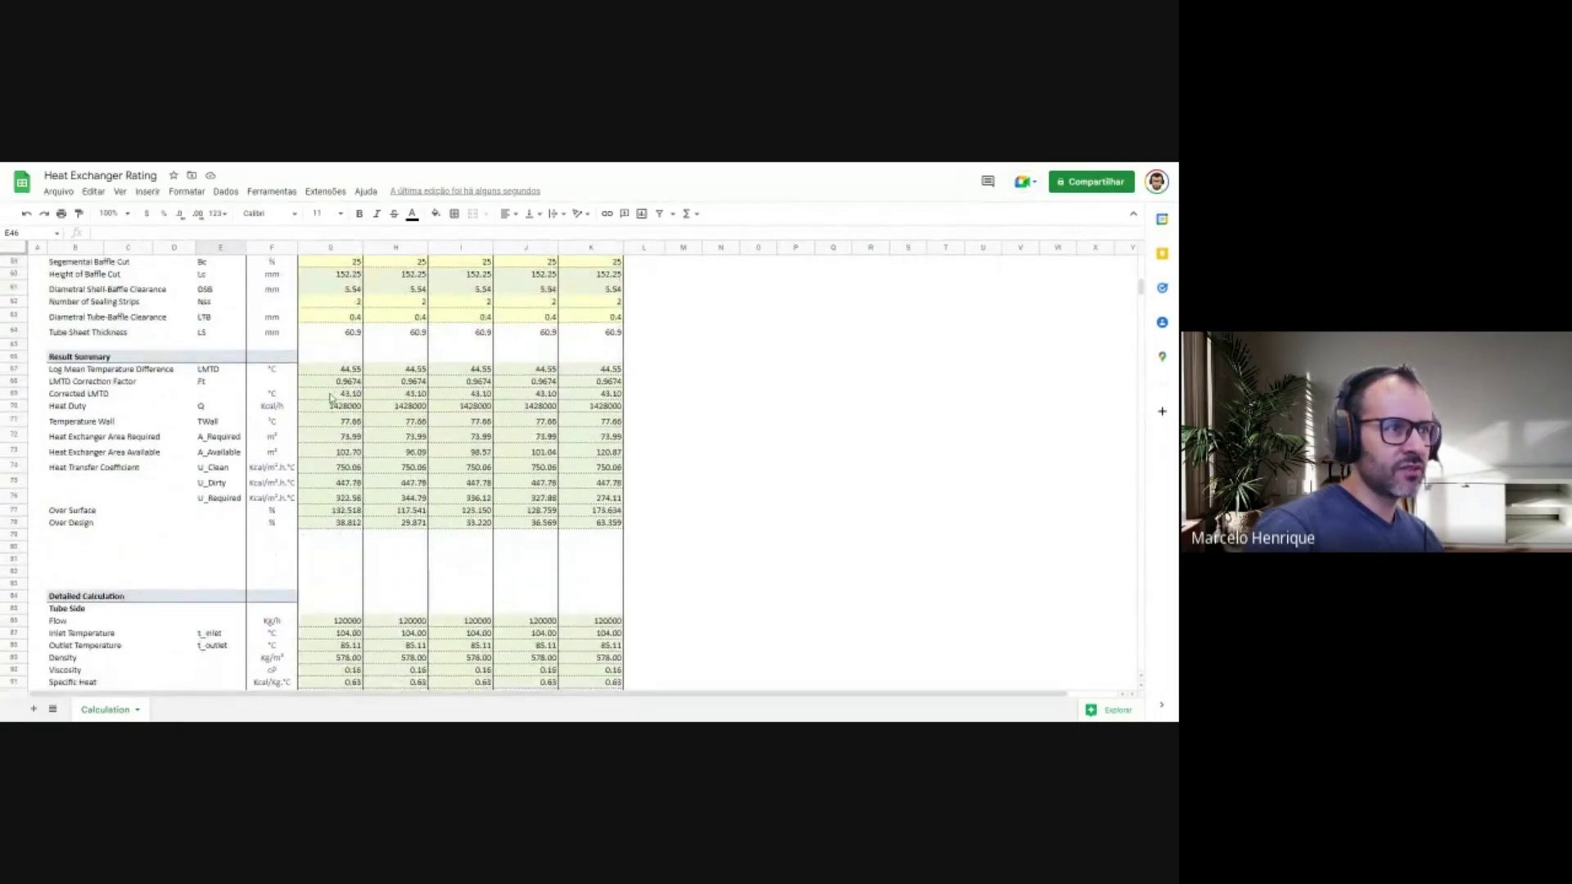
pyautogui.click(84, 383)
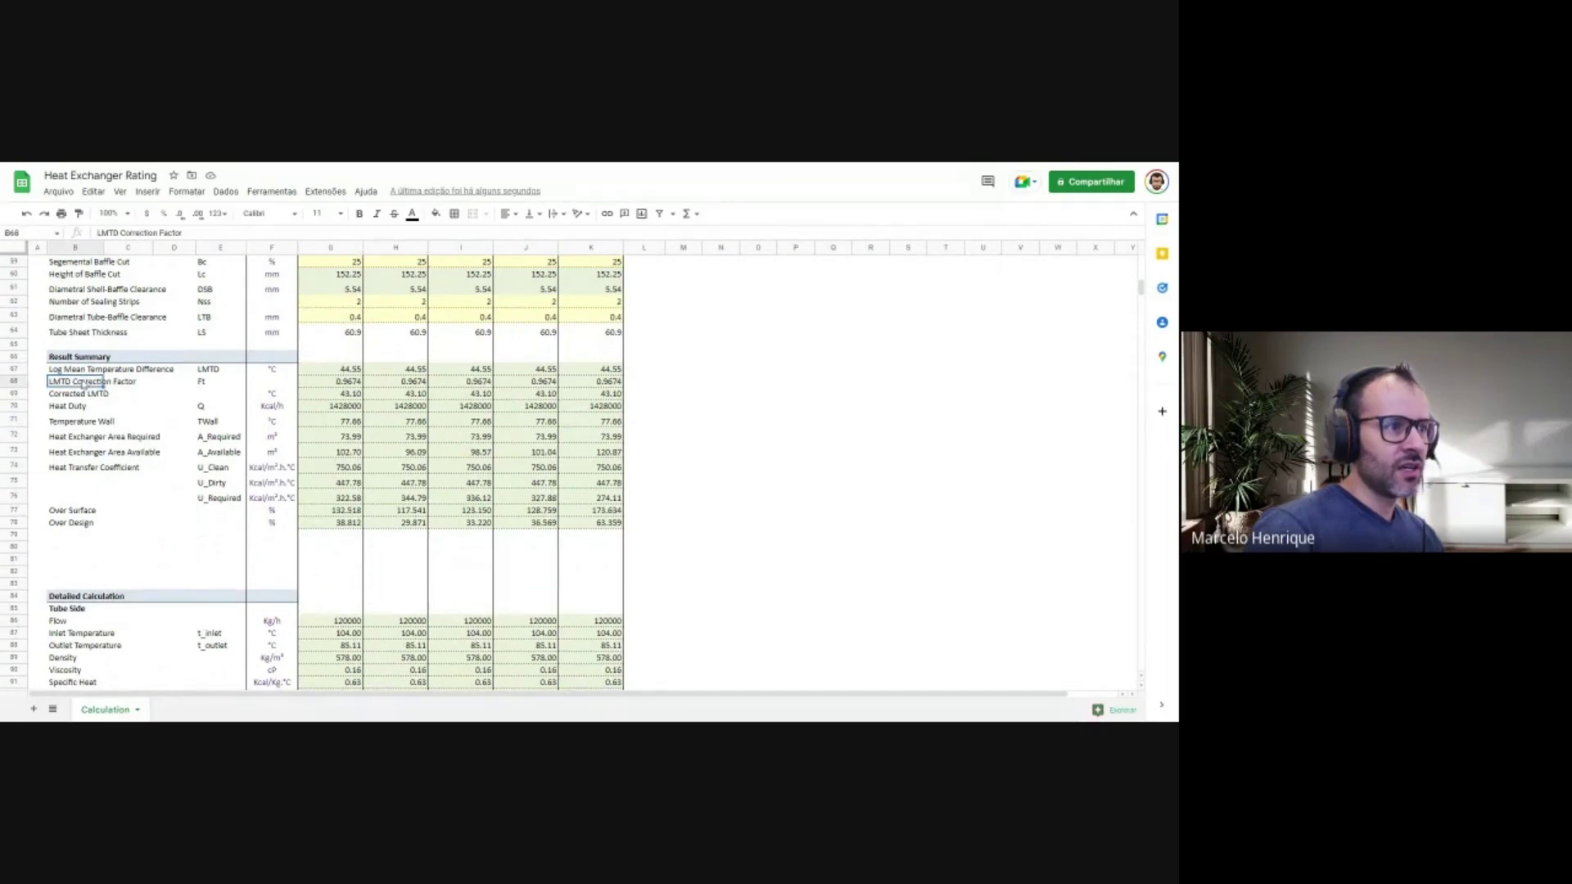
pyautogui.click(336, 385)
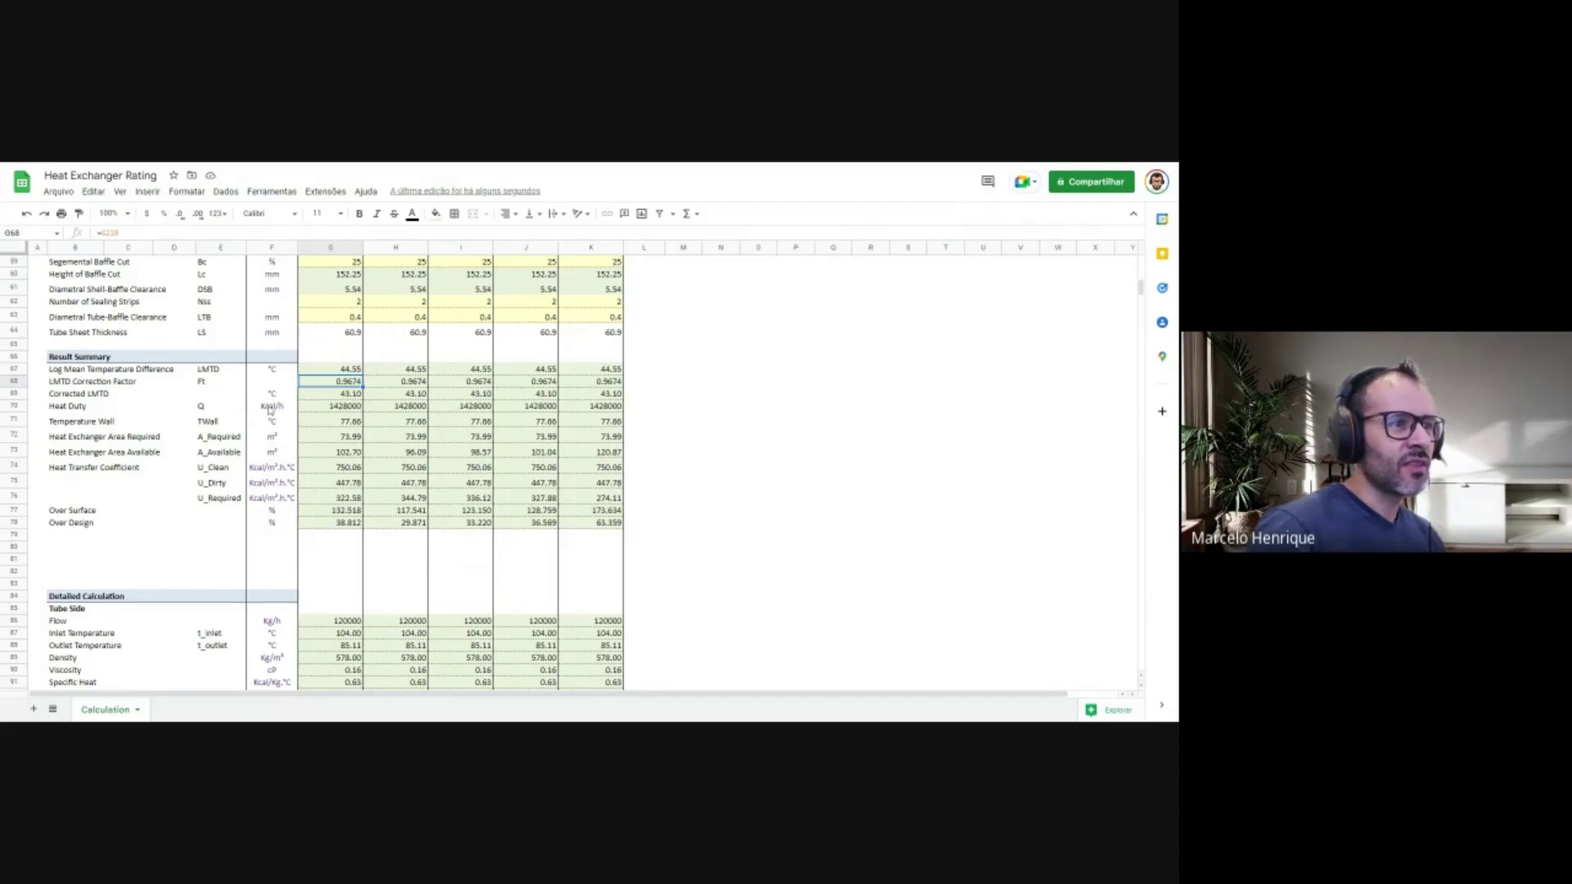
pyautogui.click(329, 394)
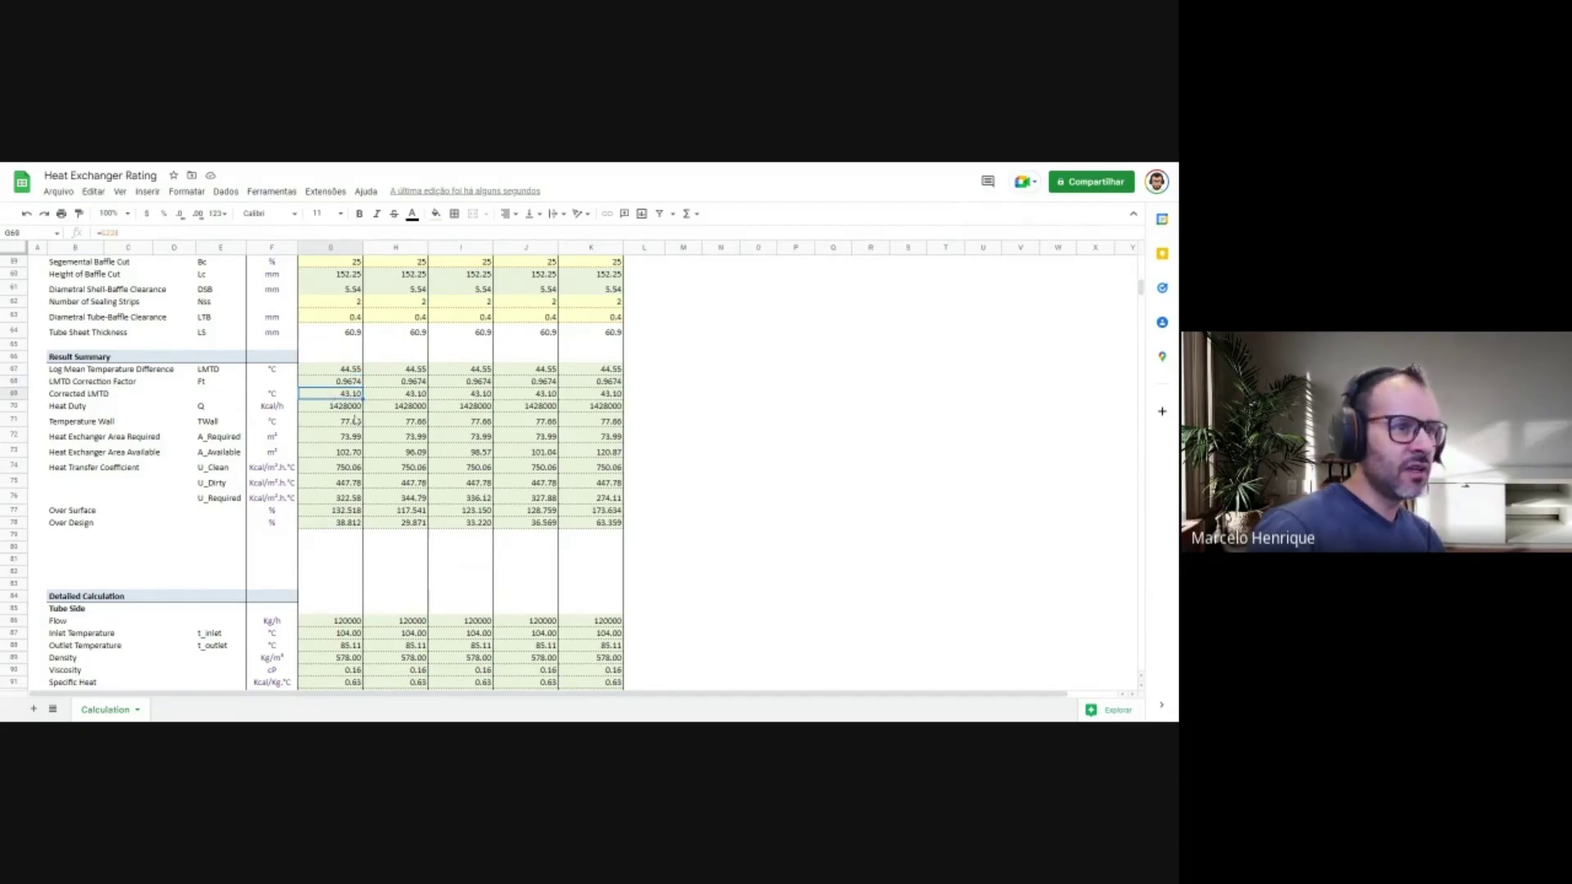
pyautogui.click(354, 422)
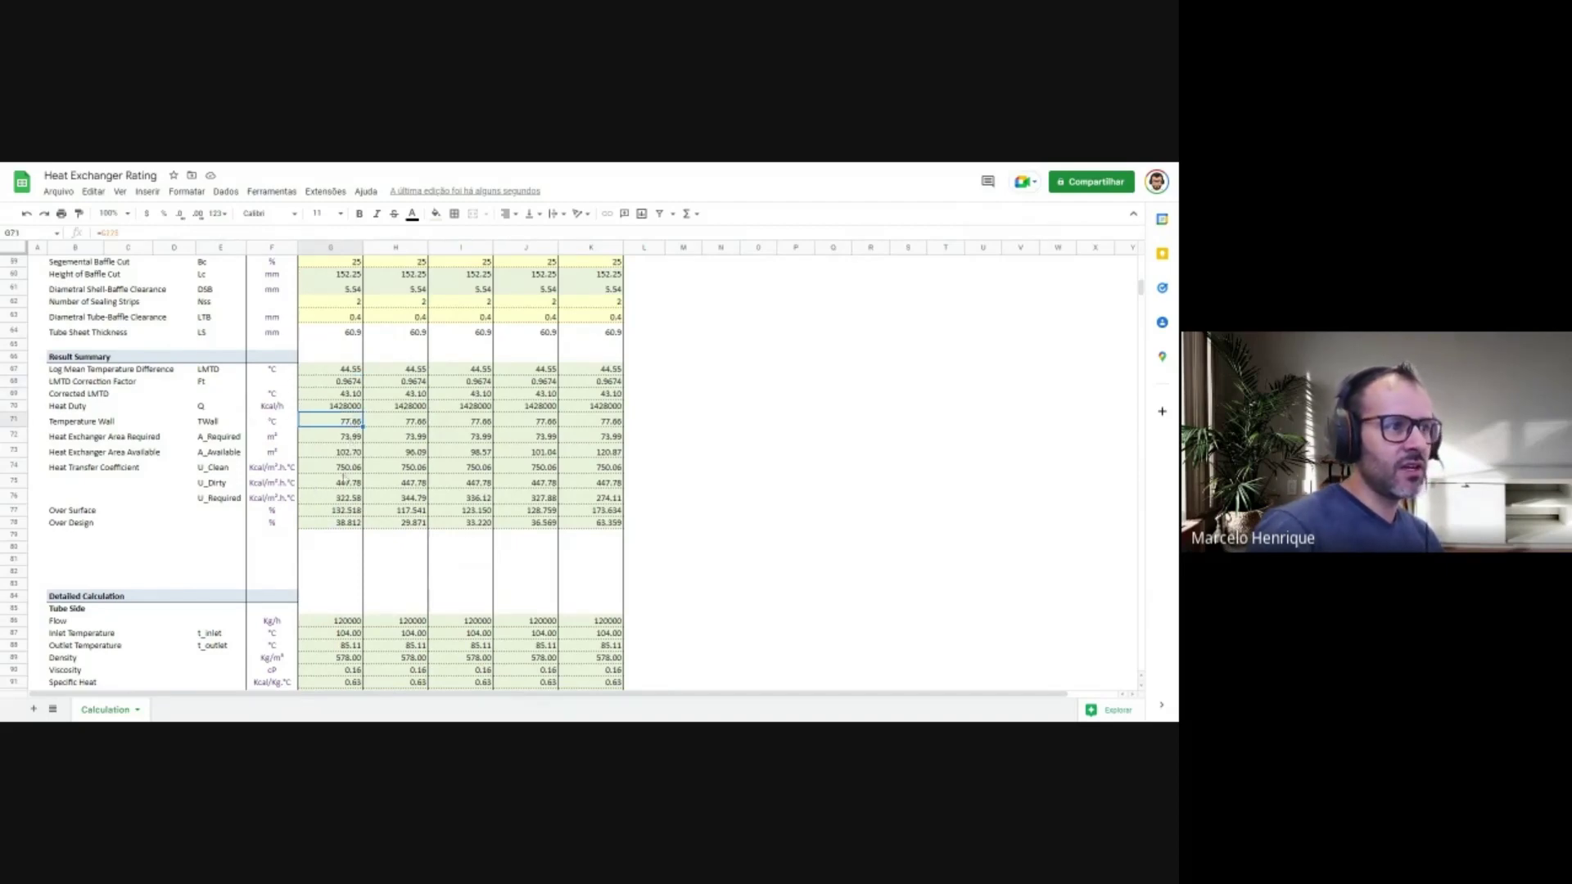
pyautogui.click(356, 453)
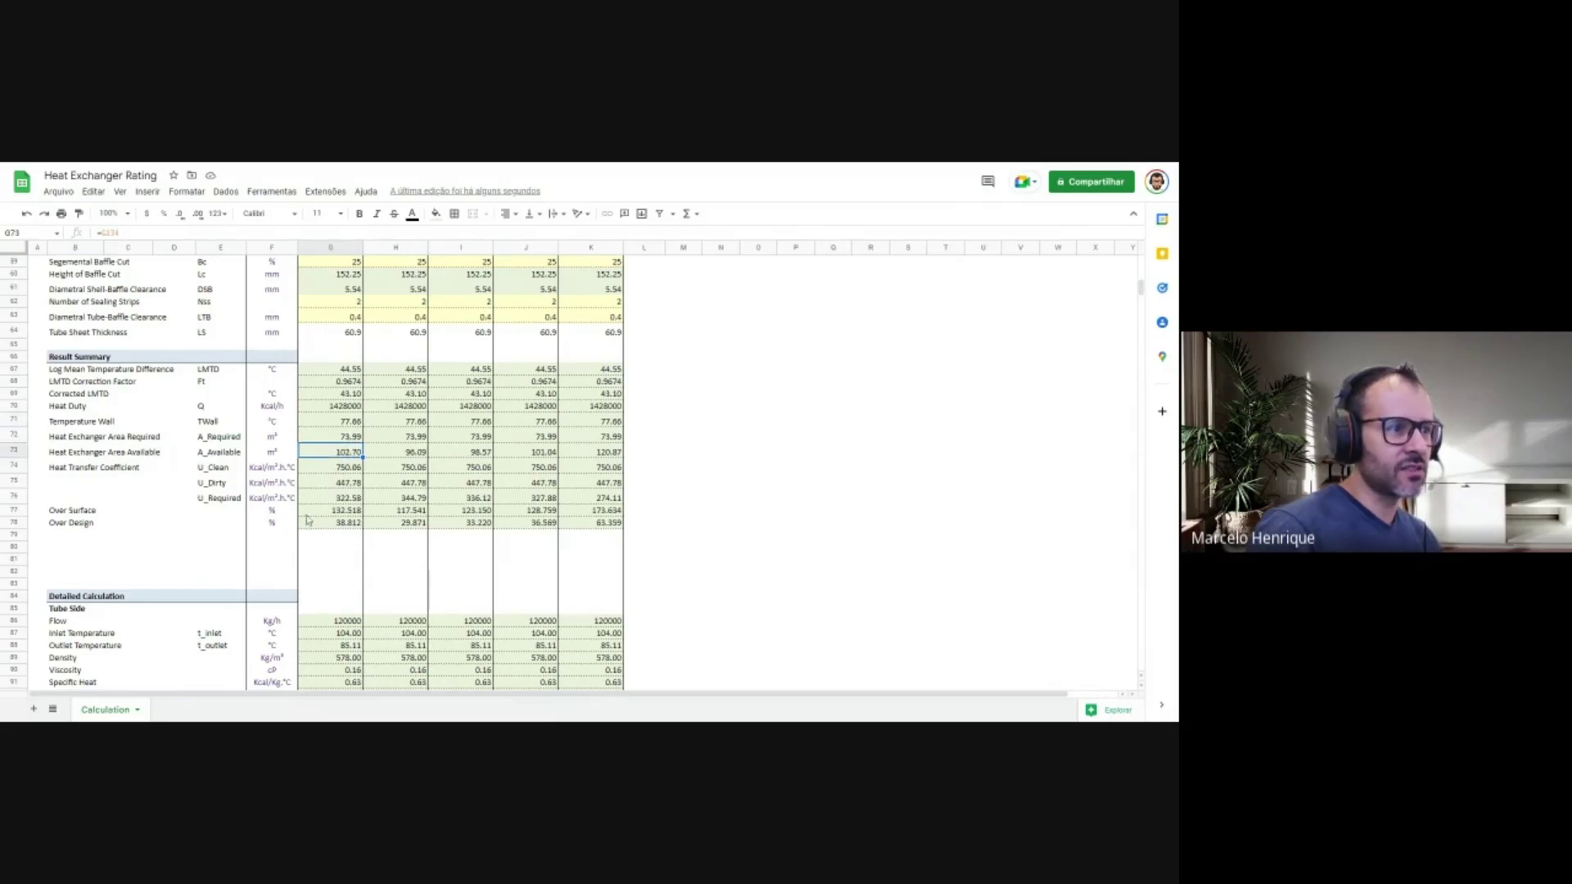
pyautogui.click(82, 470)
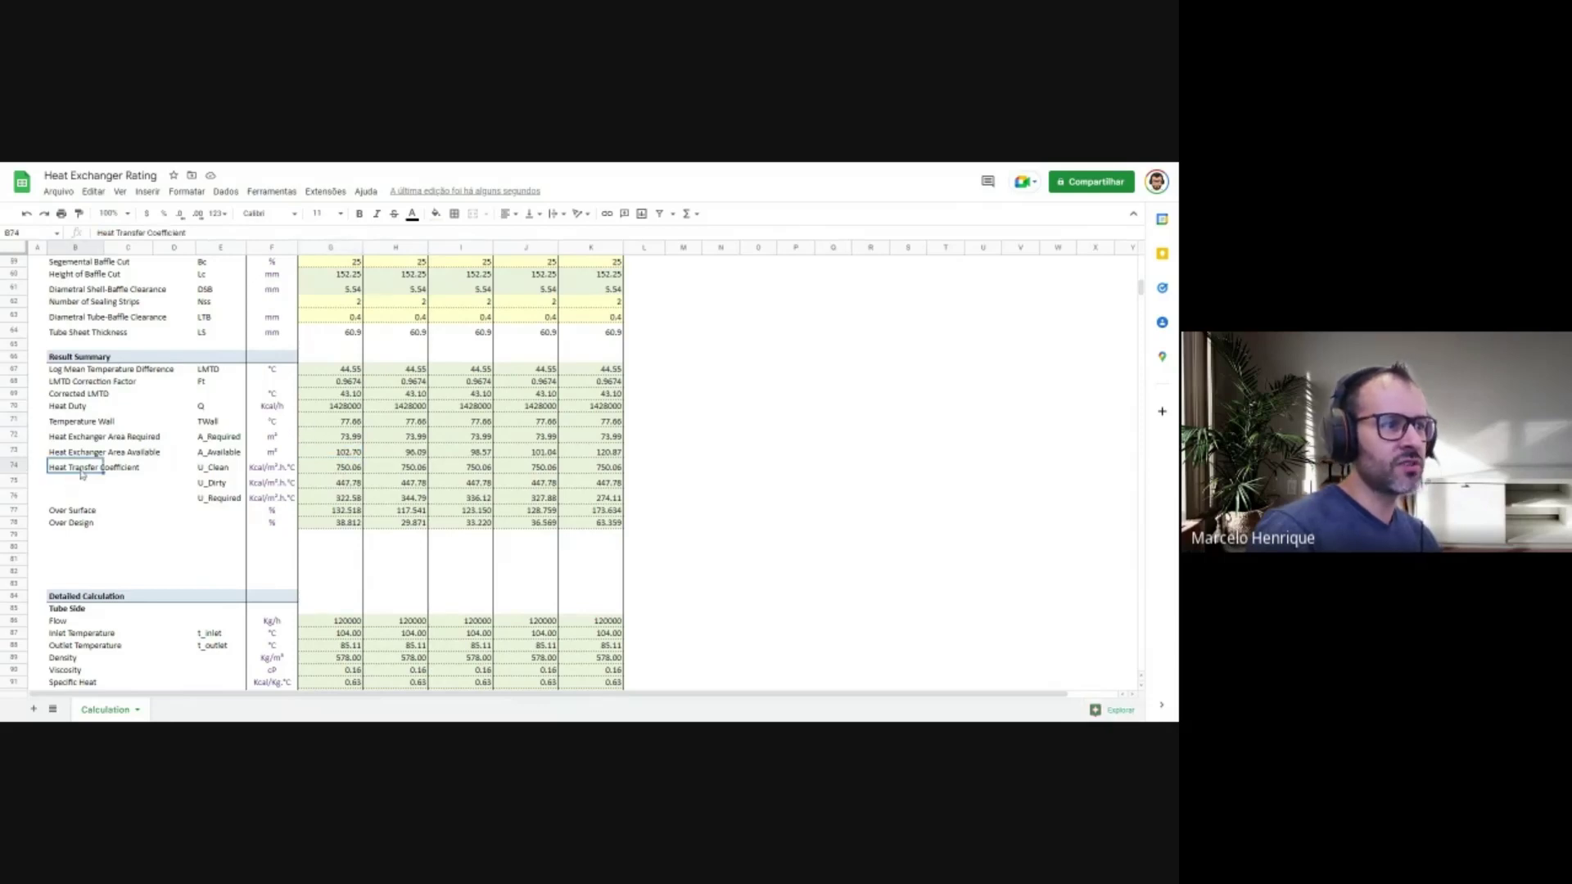
pyautogui.click(226, 484)
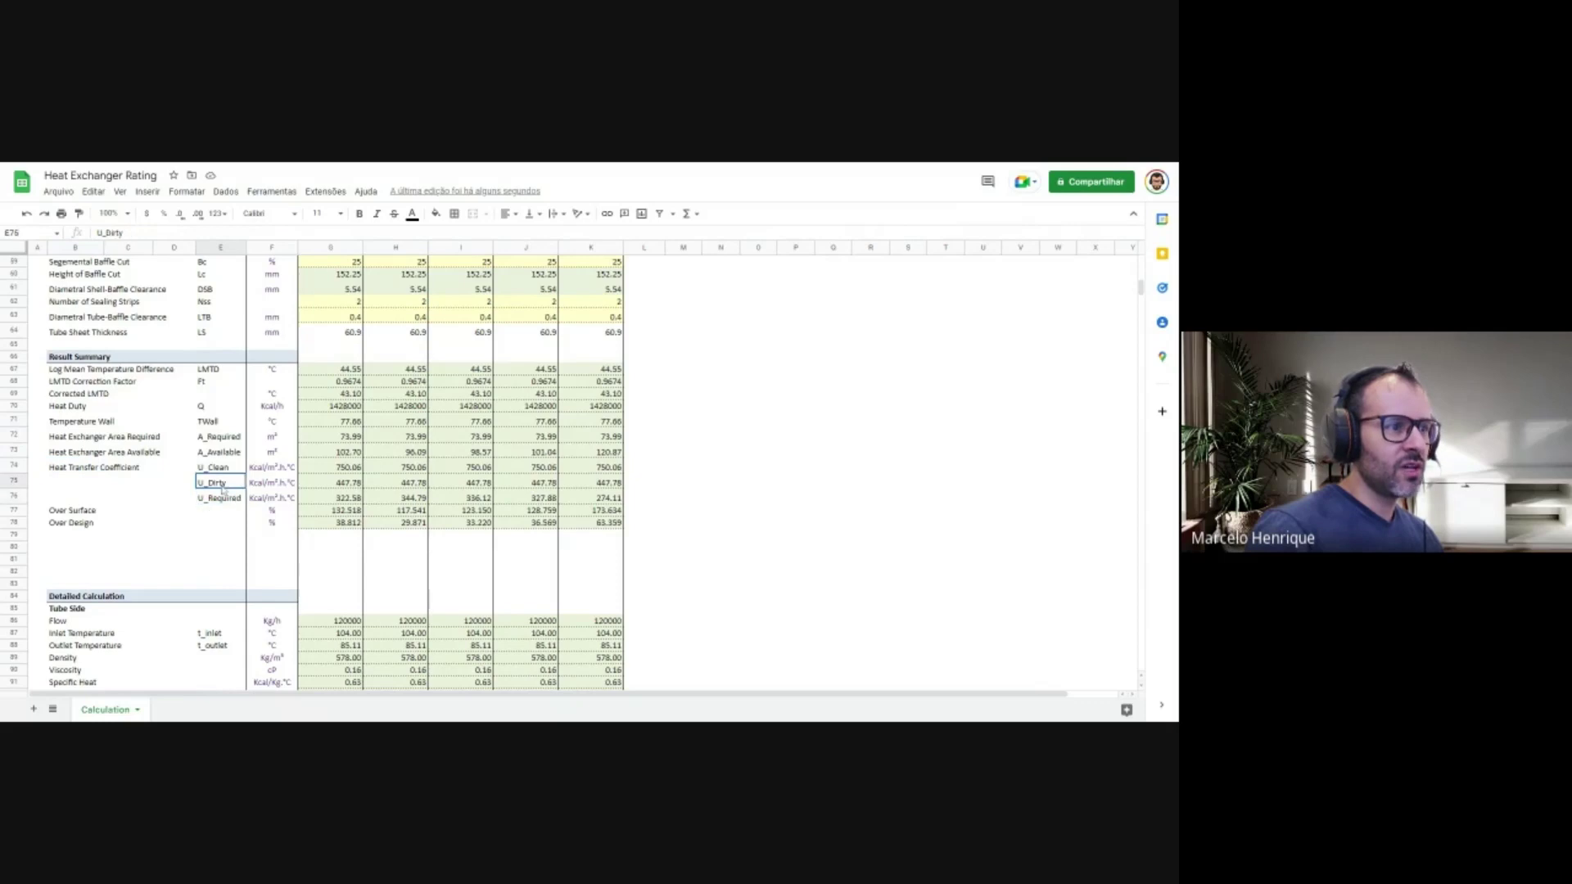
pyautogui.click(226, 499)
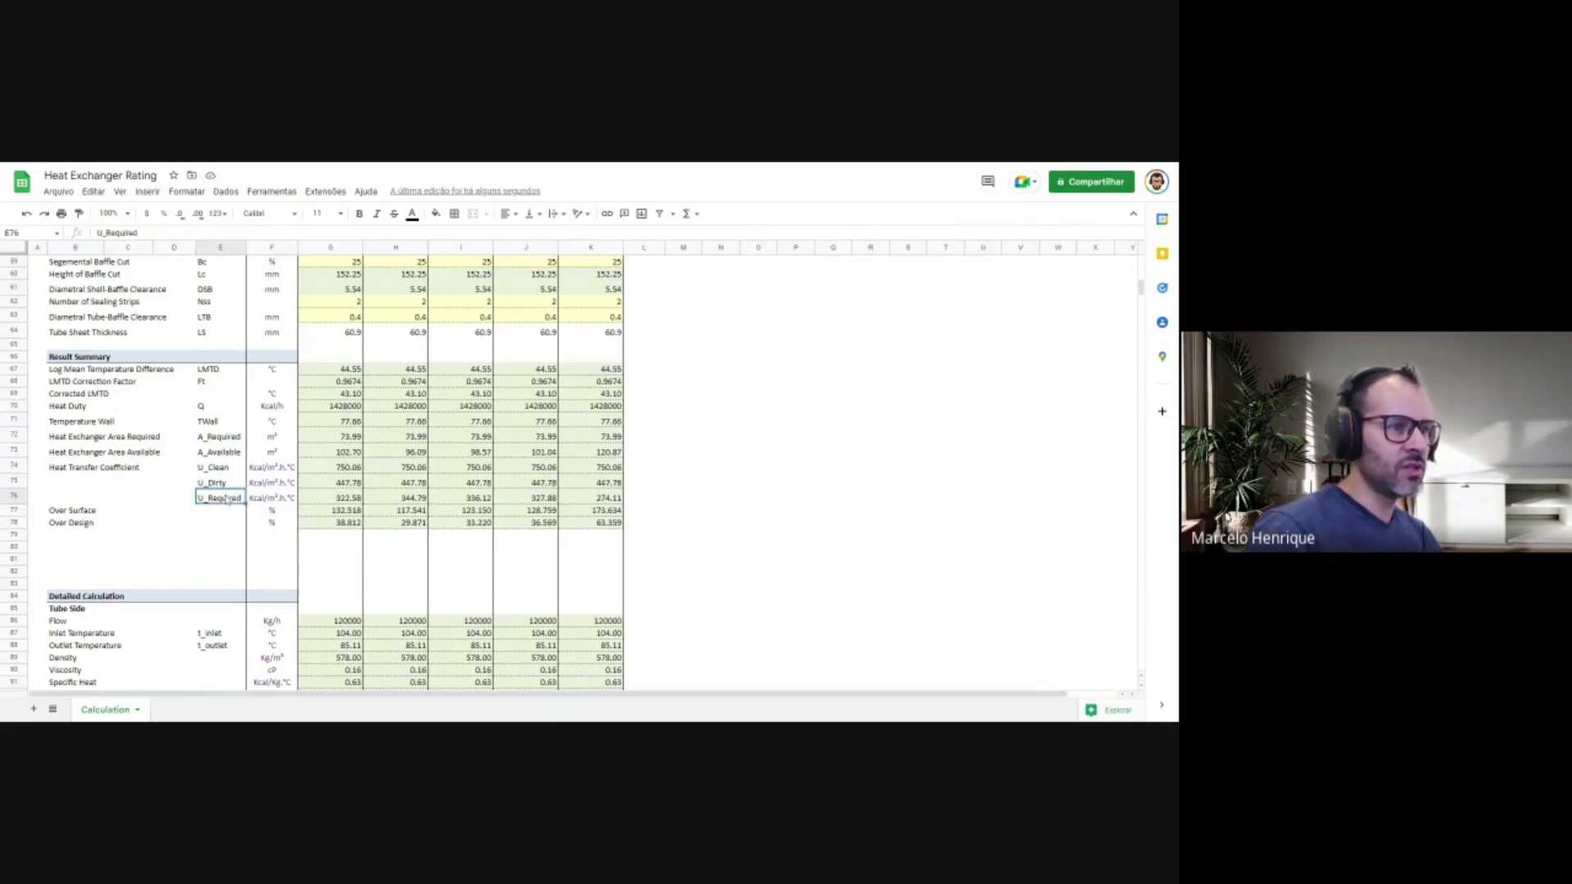
# Examine the Detailed Calculation section, covering the tube side and shell side data and the Shell Side Heat Transfer Coefficient
pyautogui.scroll(-6, 227, 498)
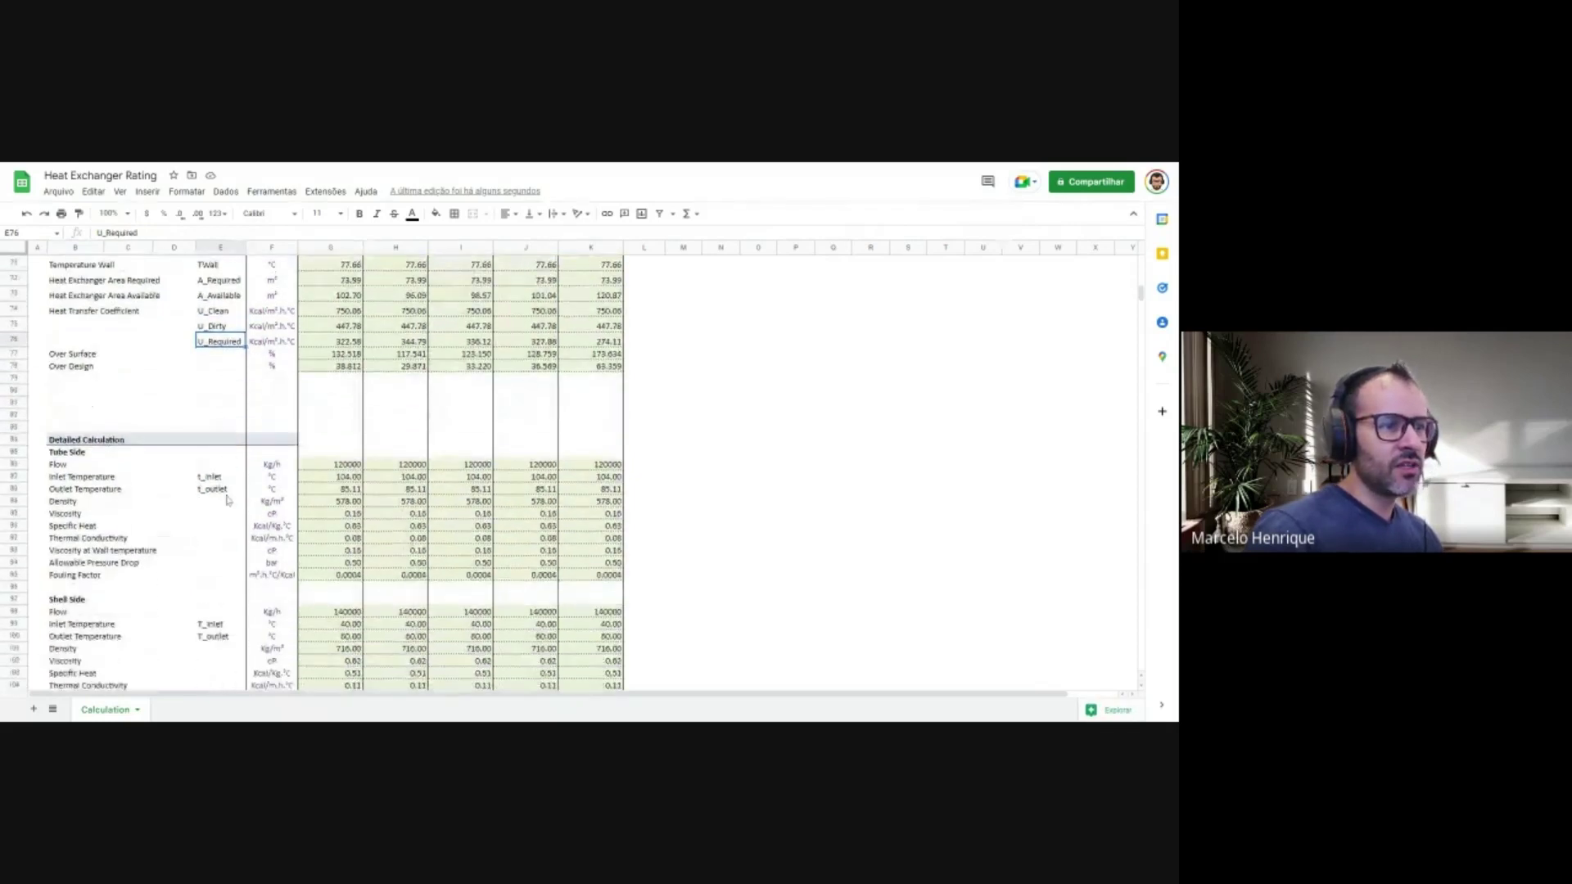
pyautogui.scroll(-2, 227, 500)
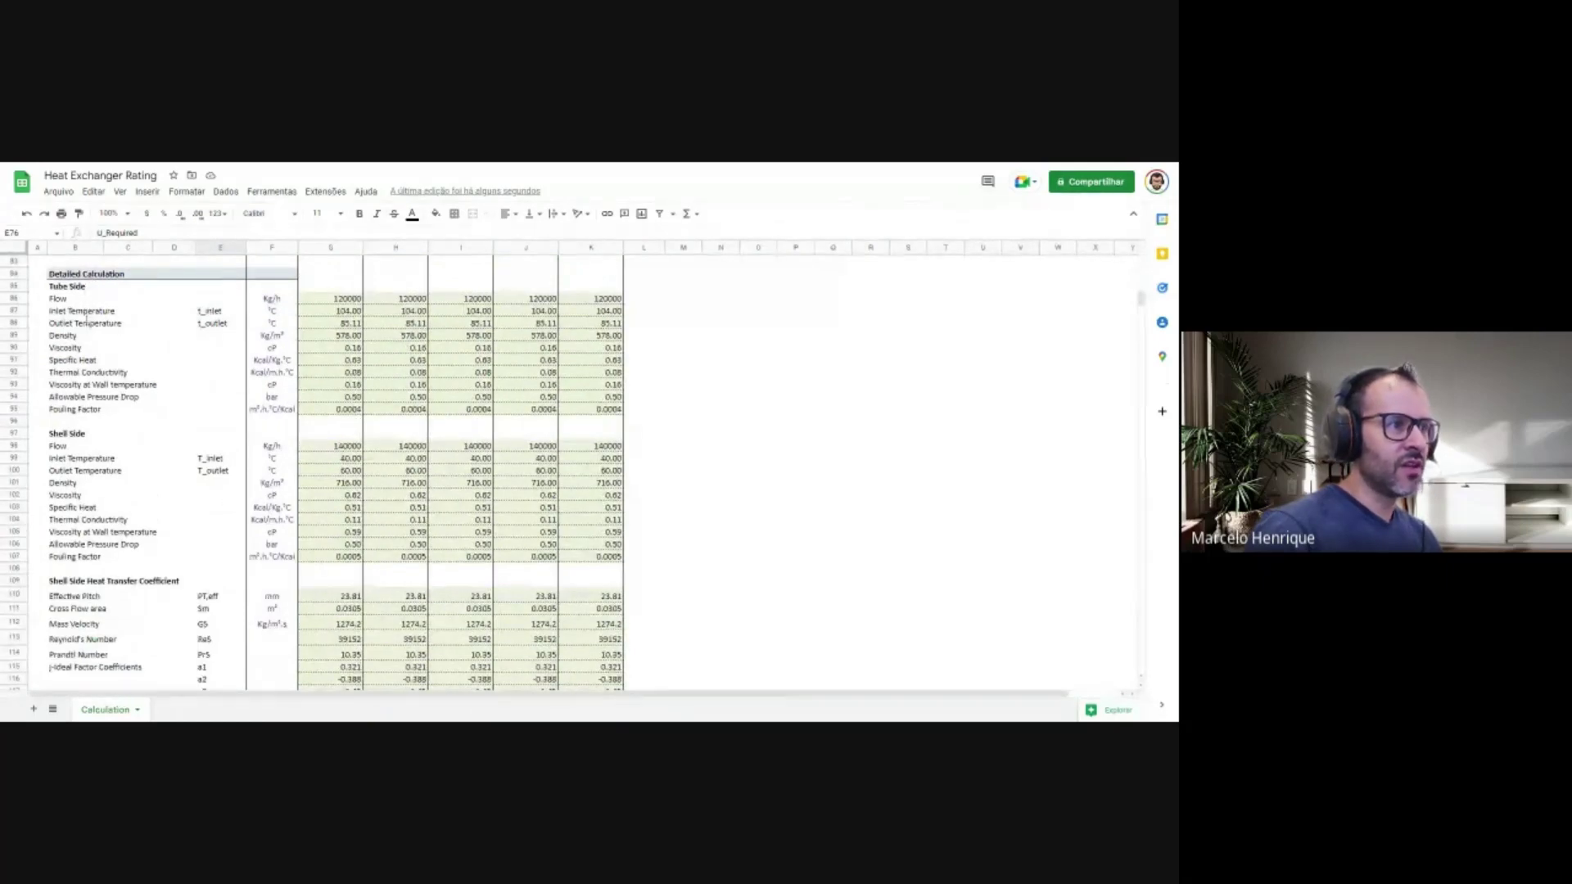
pyautogui.scroll(-2, 74, 432)
pyautogui.scroll(-5, 75, 434)
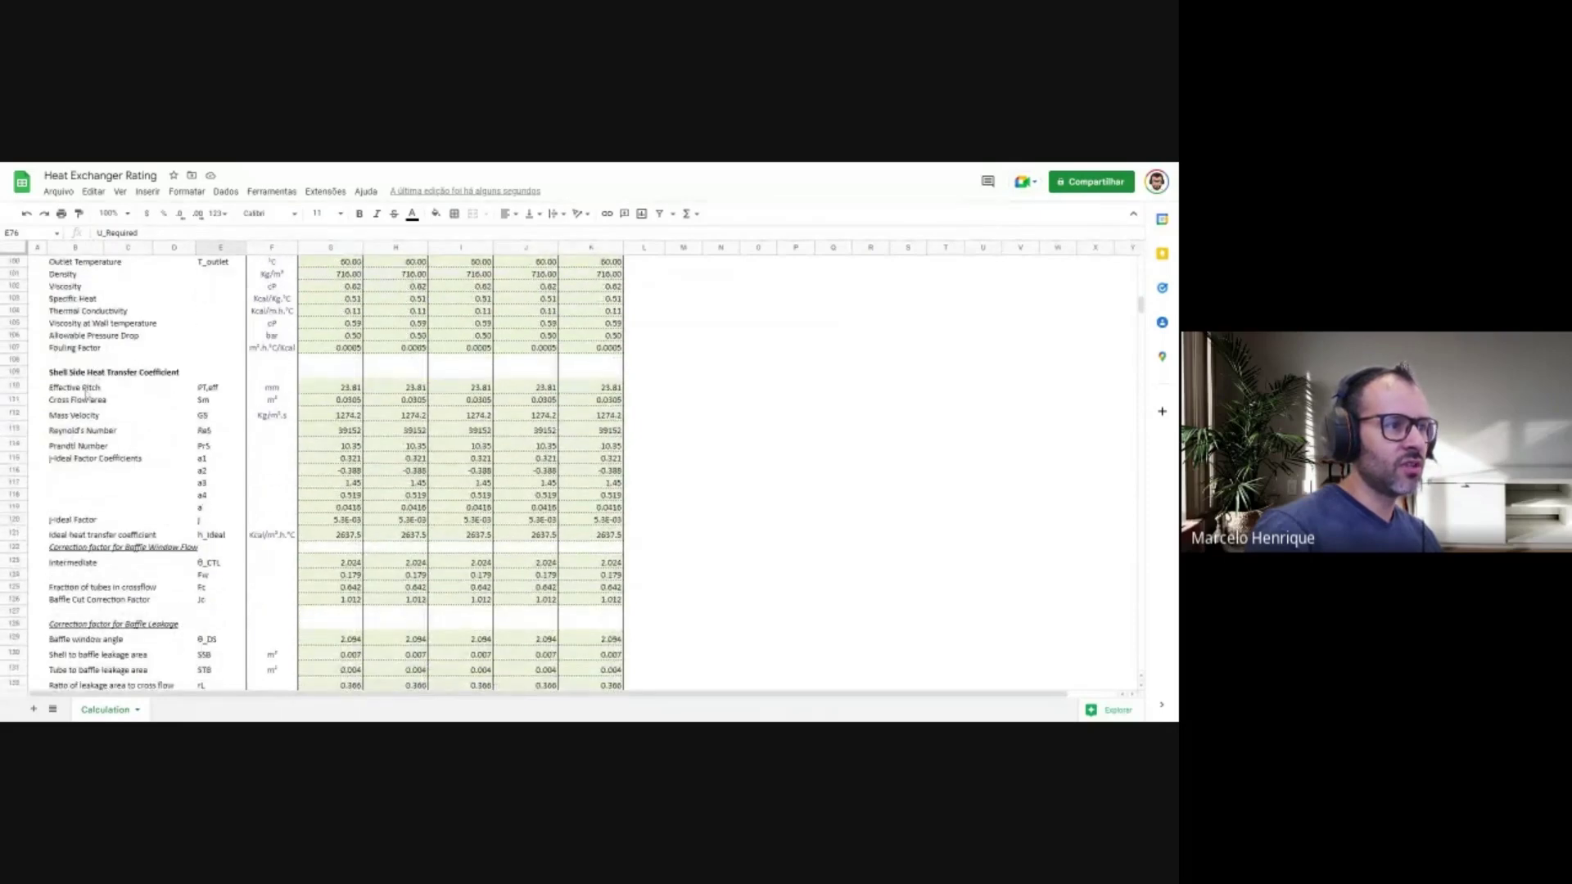
pyautogui.scroll(-5, 84, 434)
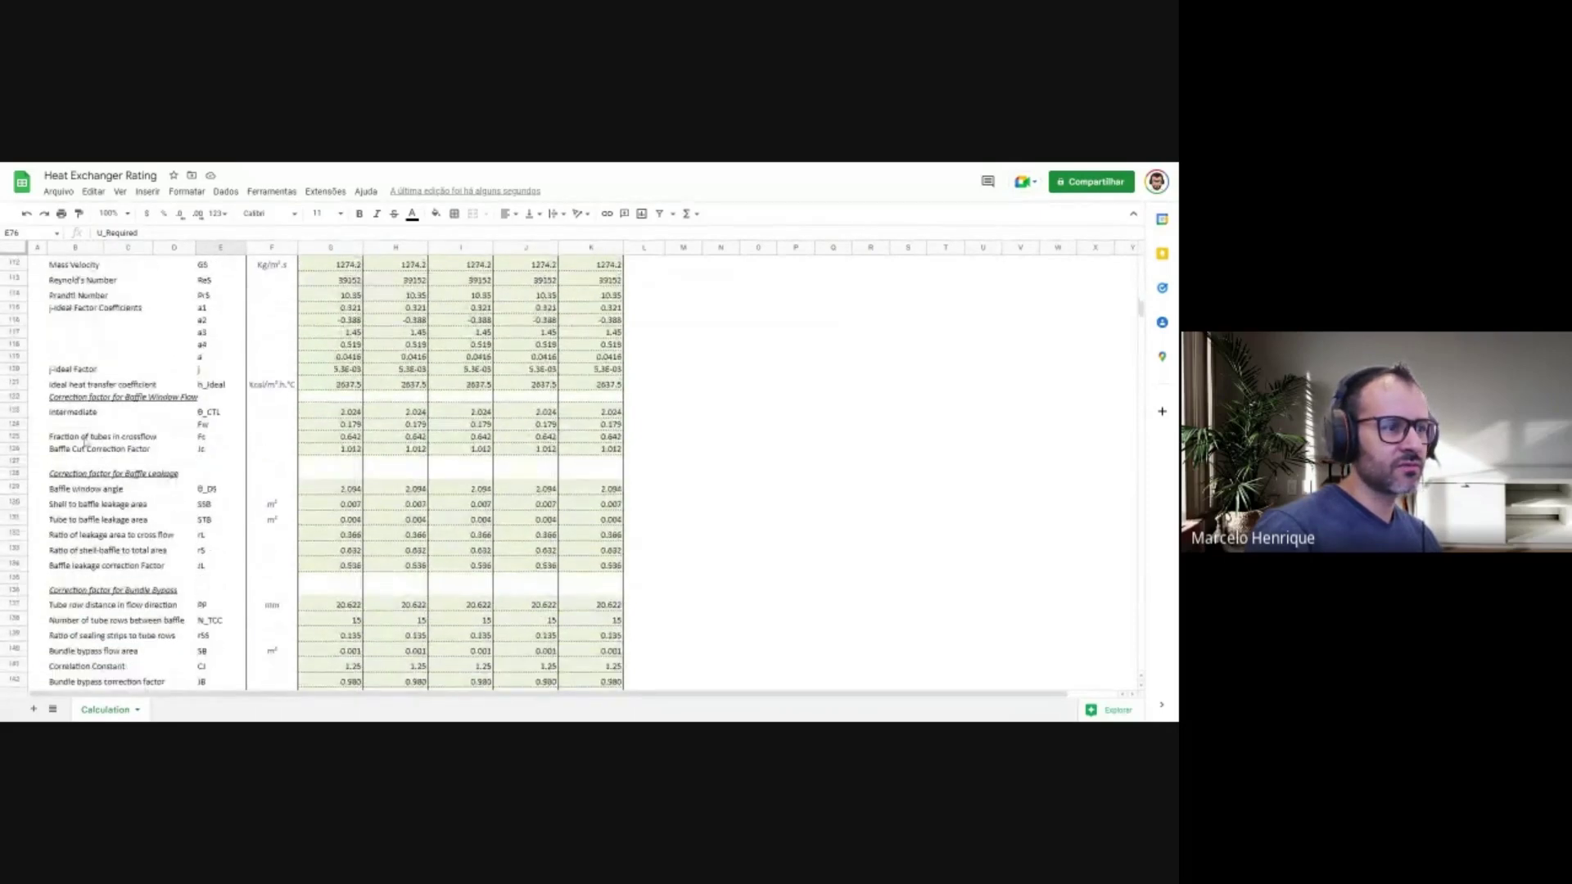
pyautogui.scroll(-4, 113, 463)
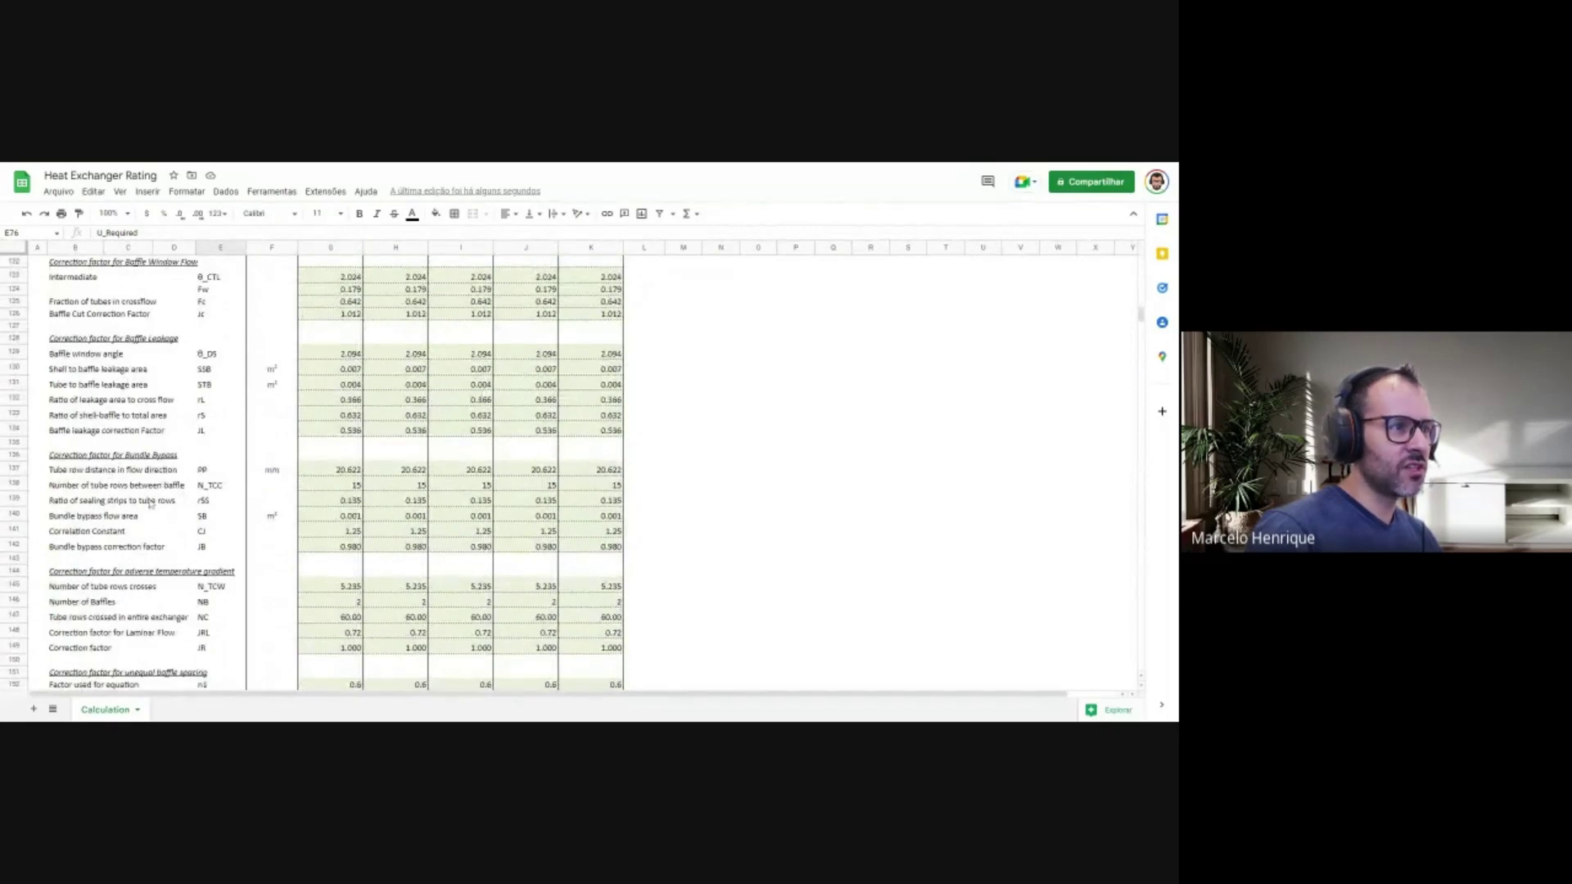
# Review the shell side correction factors and inspect the Case 1 formula for the tube to baffle leakage area
pyautogui.click(97, 358)
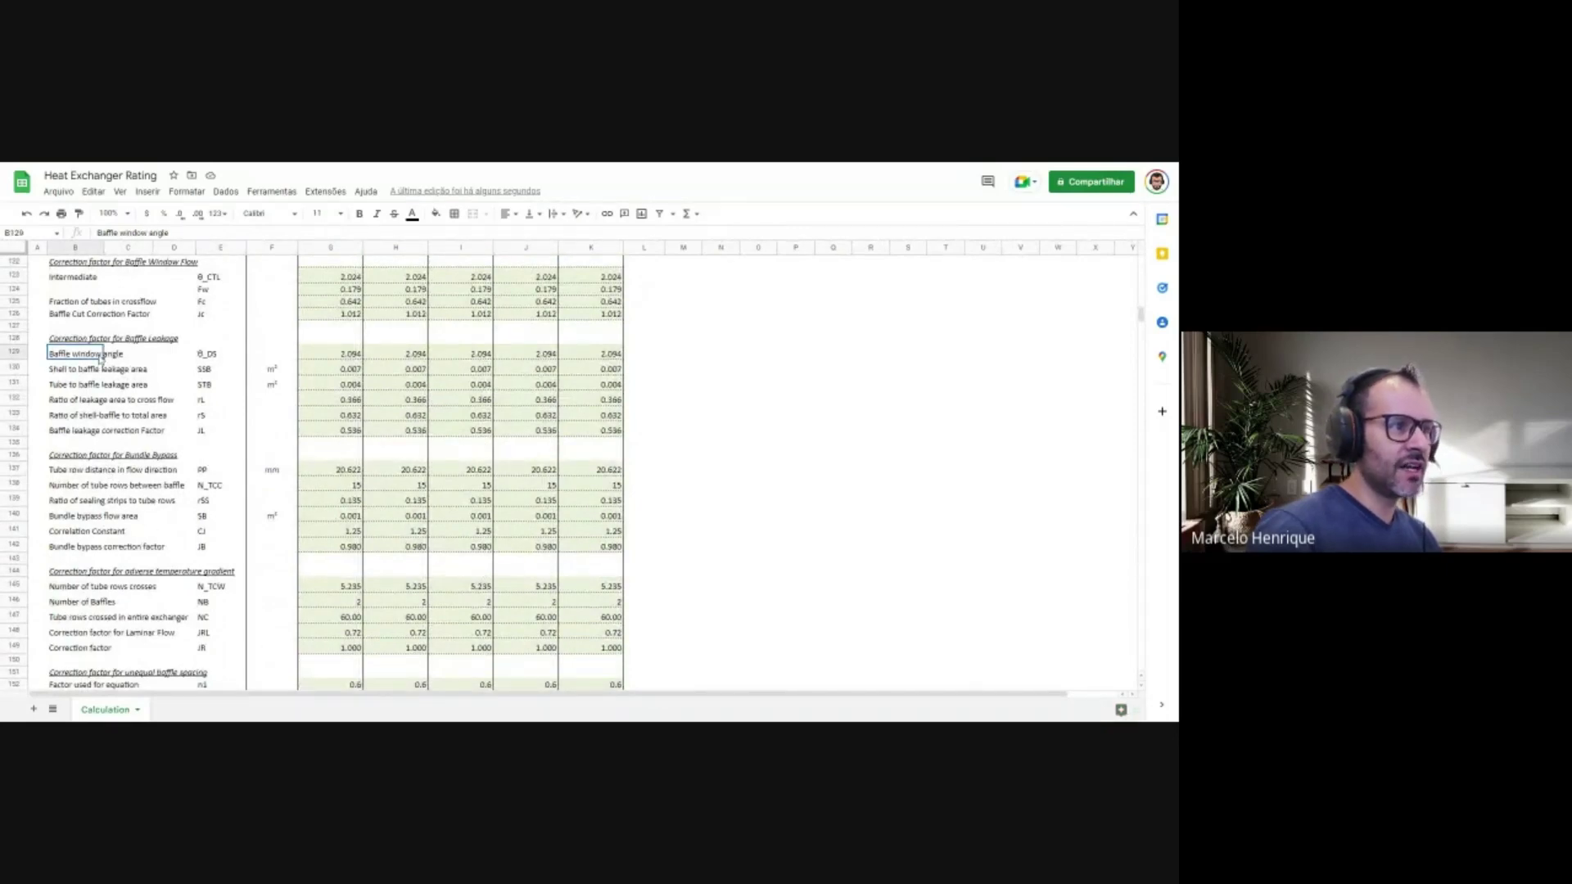
pyautogui.scroll(-4, 166, 433)
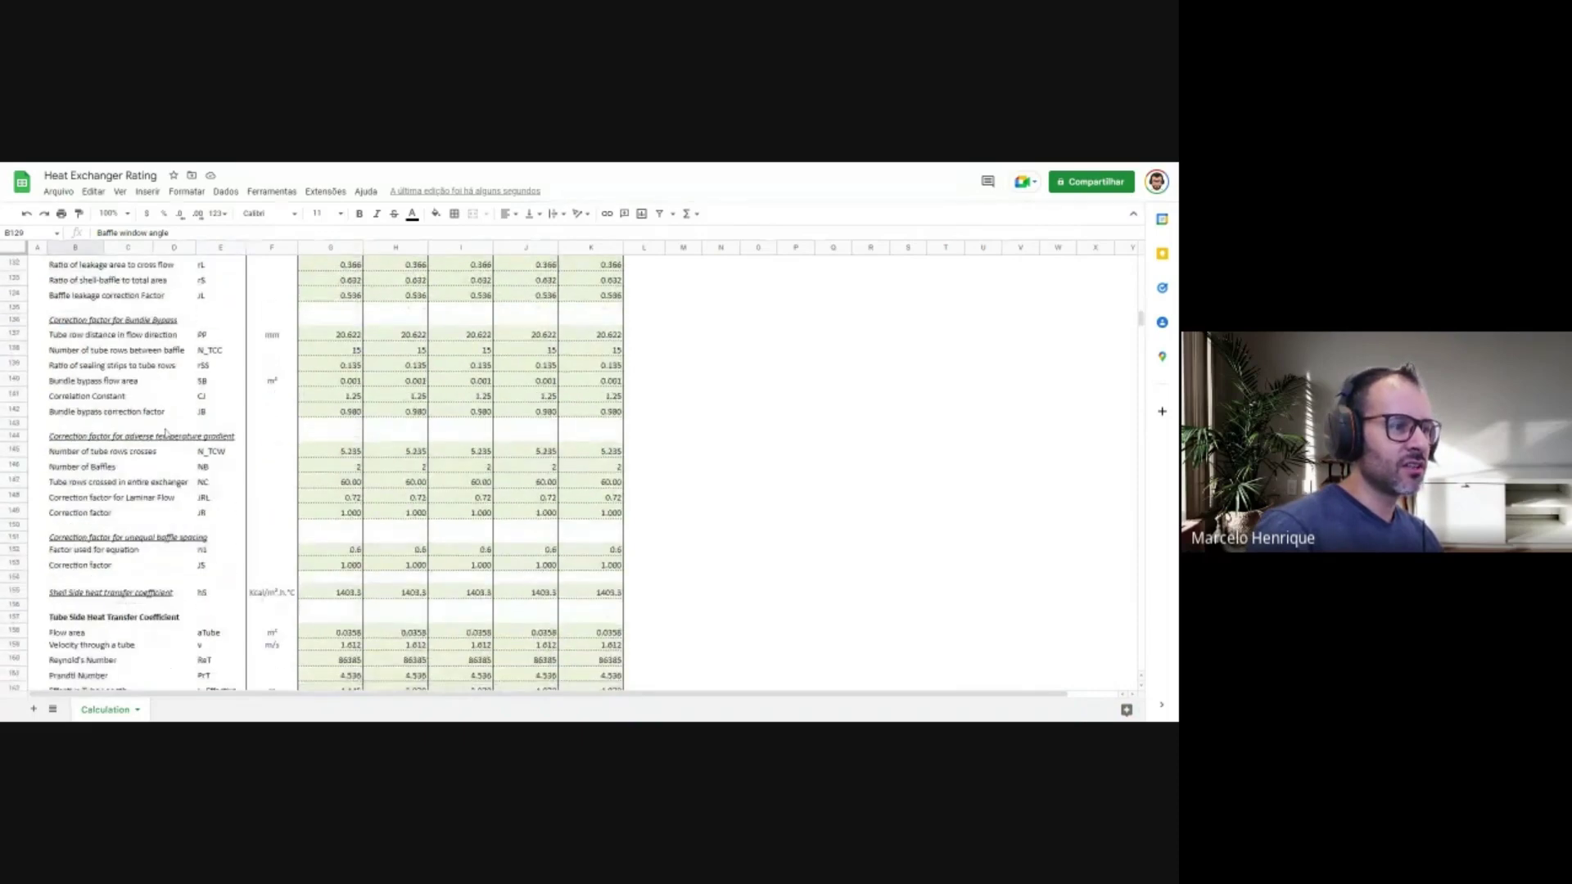
pyautogui.scroll(1, 312, 333)
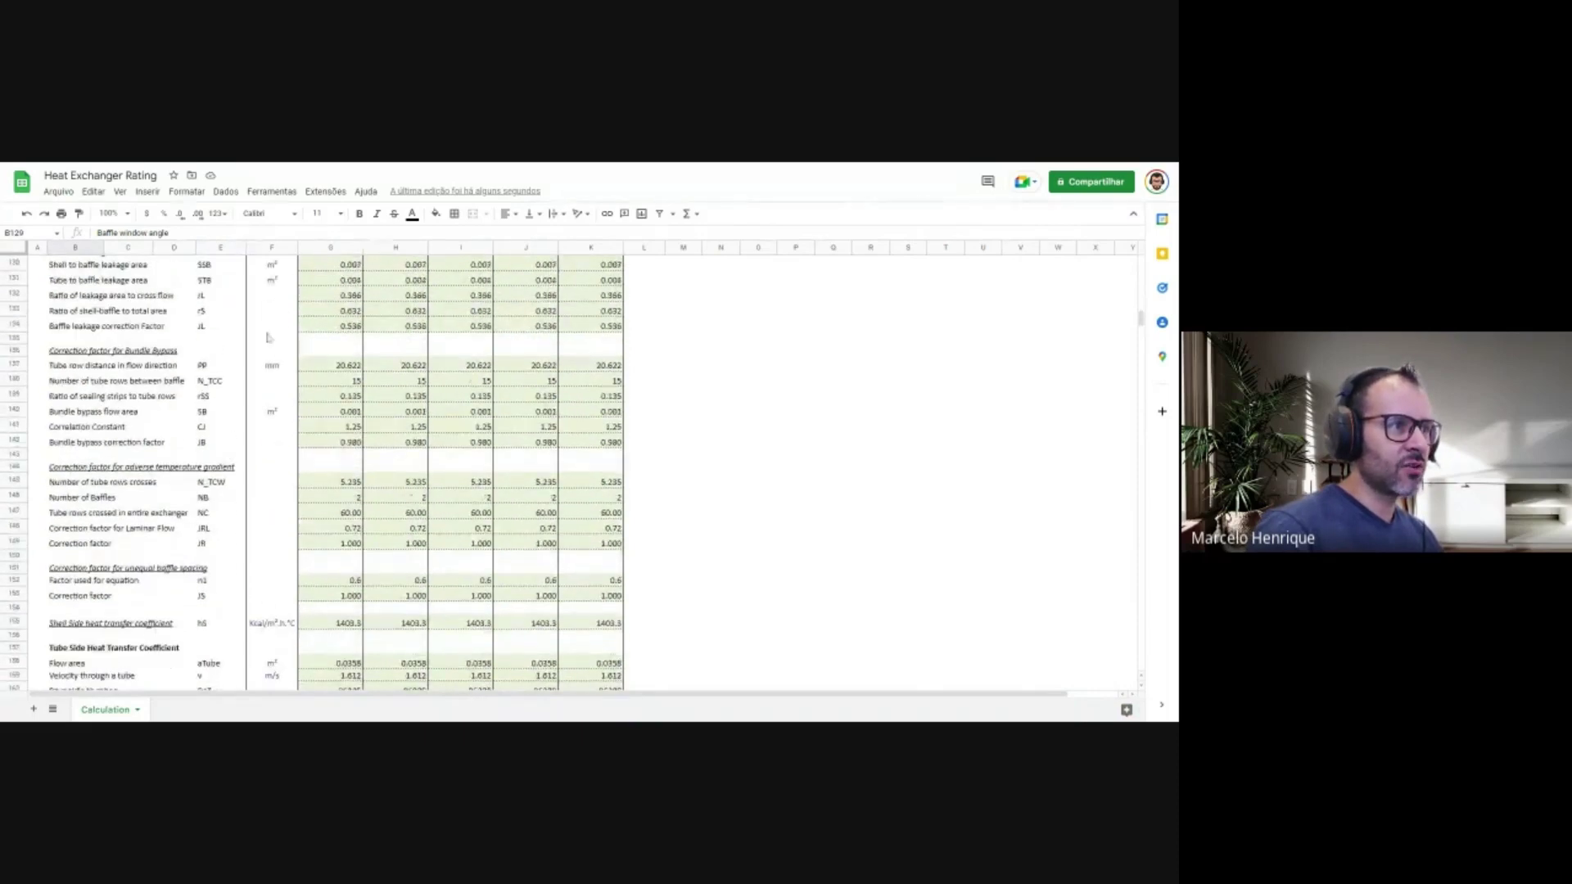
pyautogui.click(342, 280)
pyautogui.scroll(-3, 303, 364)
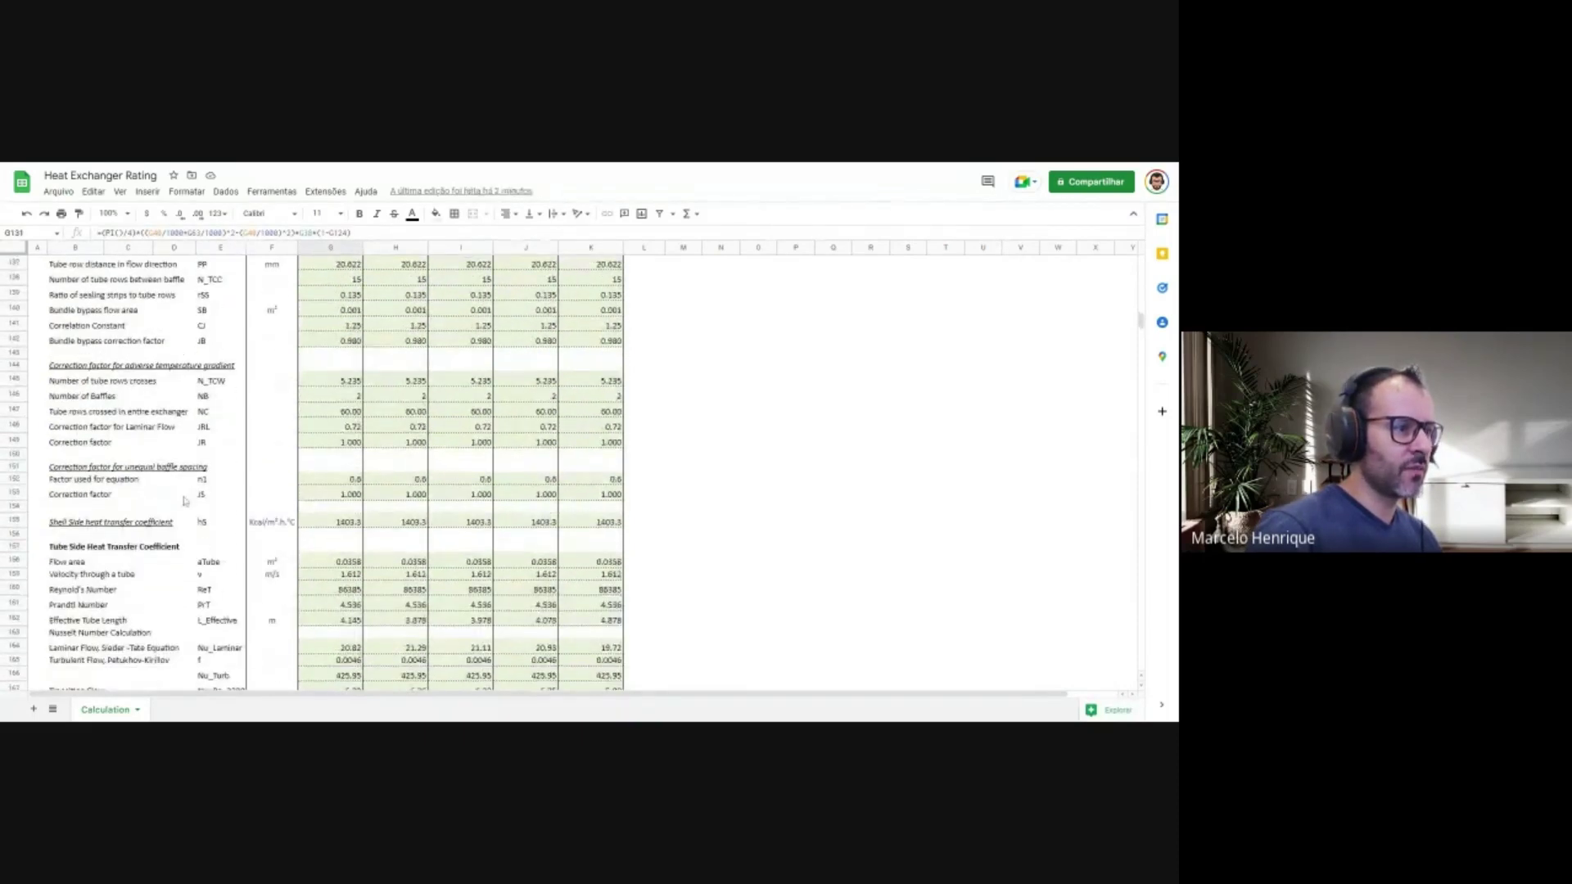
# Examine the tube side and overall heat transfer coefficients, the pressure drops and the LMTD Calculation
pyautogui.scroll(-5, 185, 502)
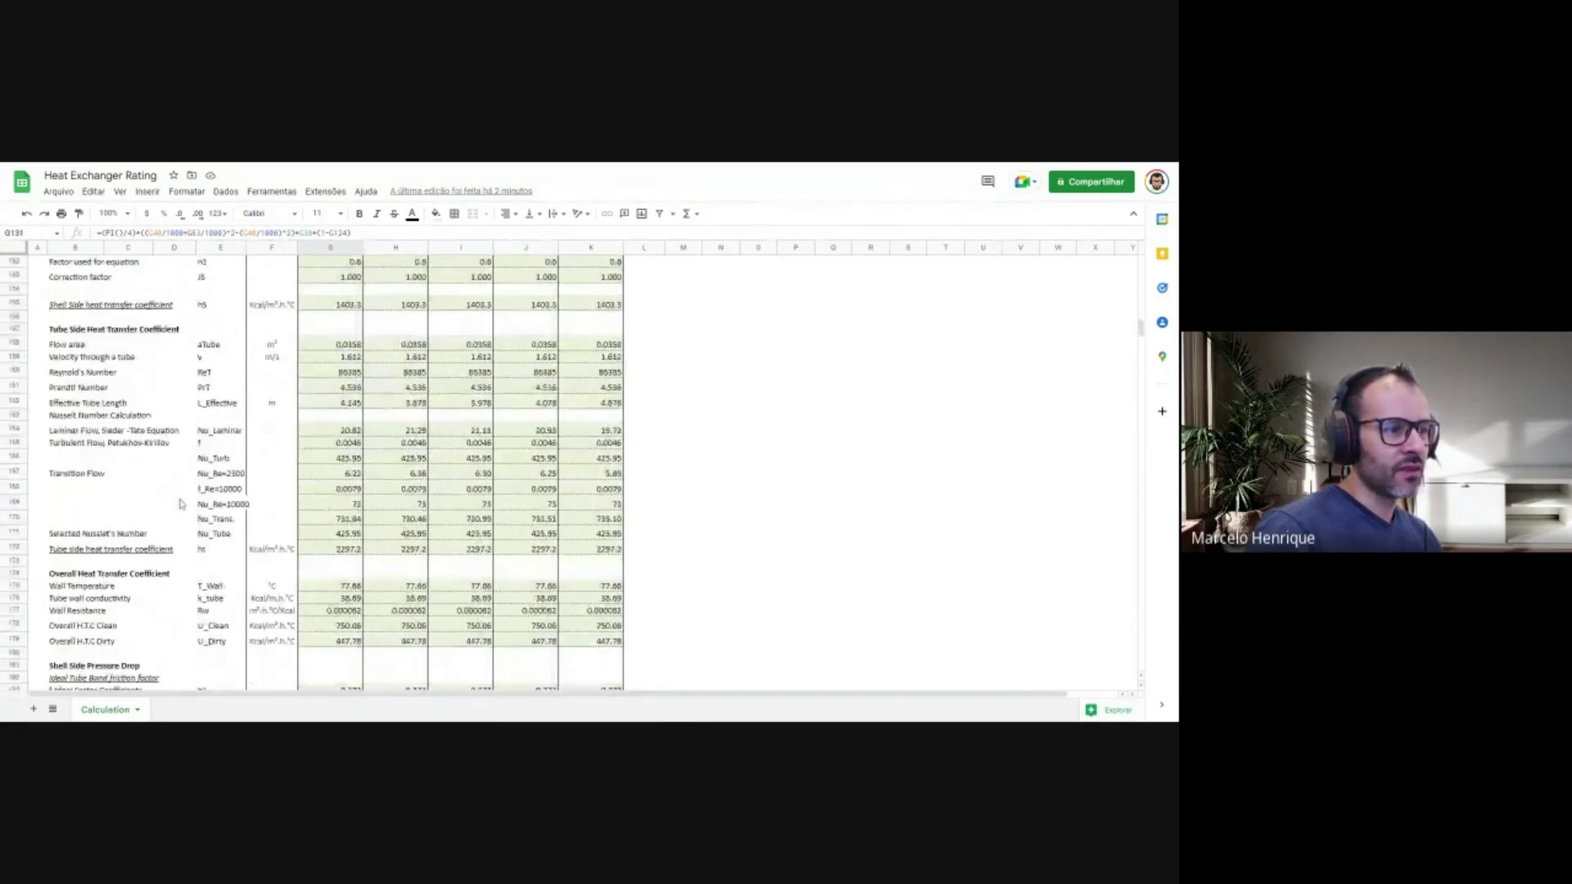
pyautogui.scroll(-7, 182, 504)
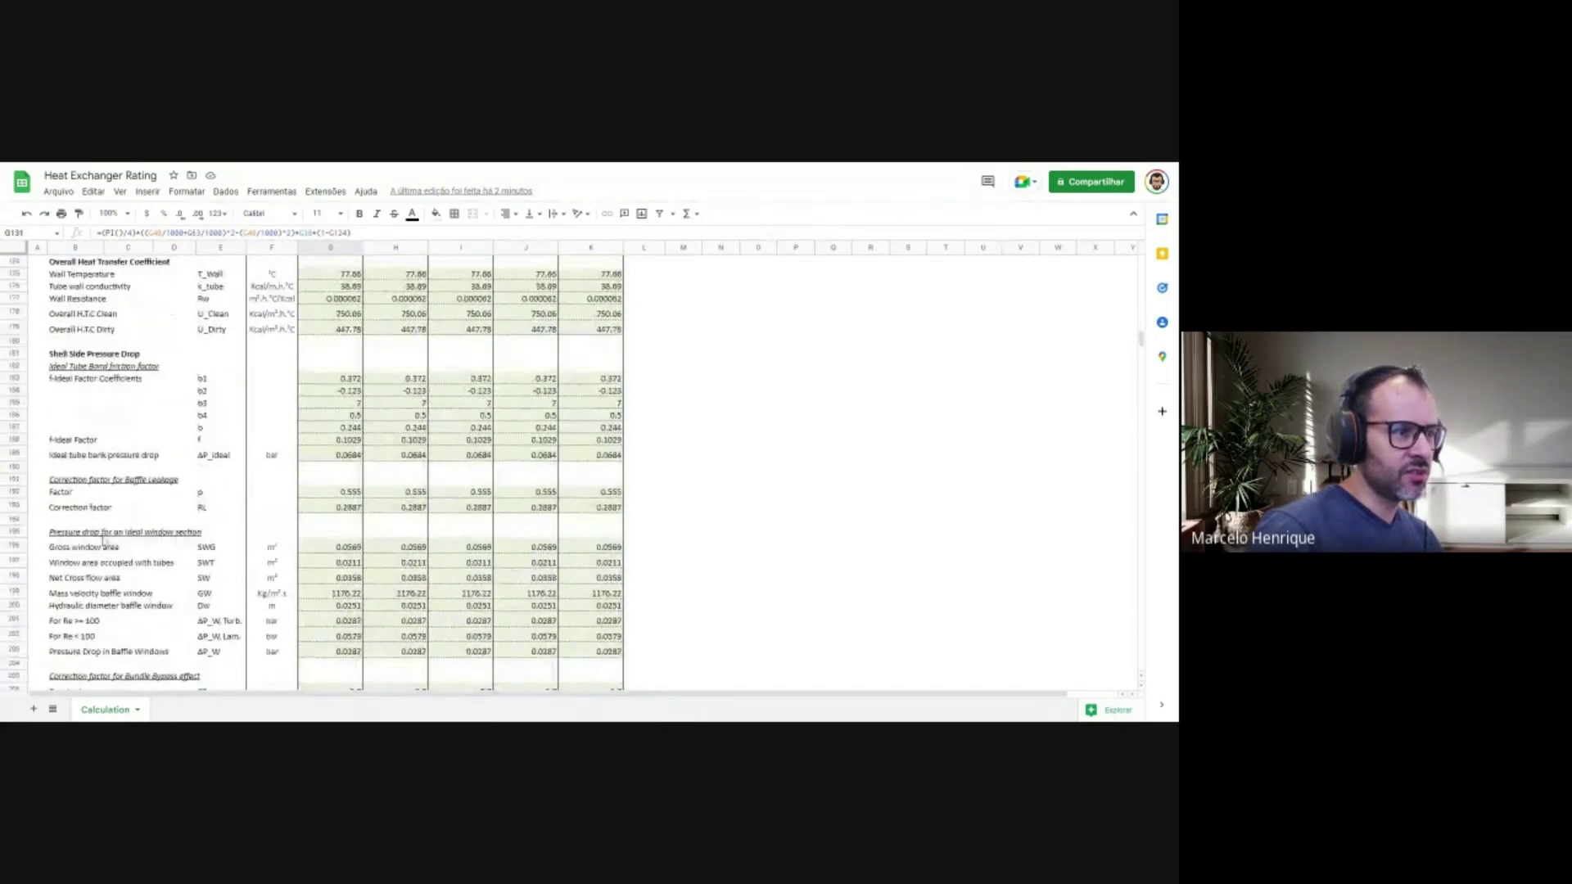
pyautogui.scroll(-10, 104, 542)
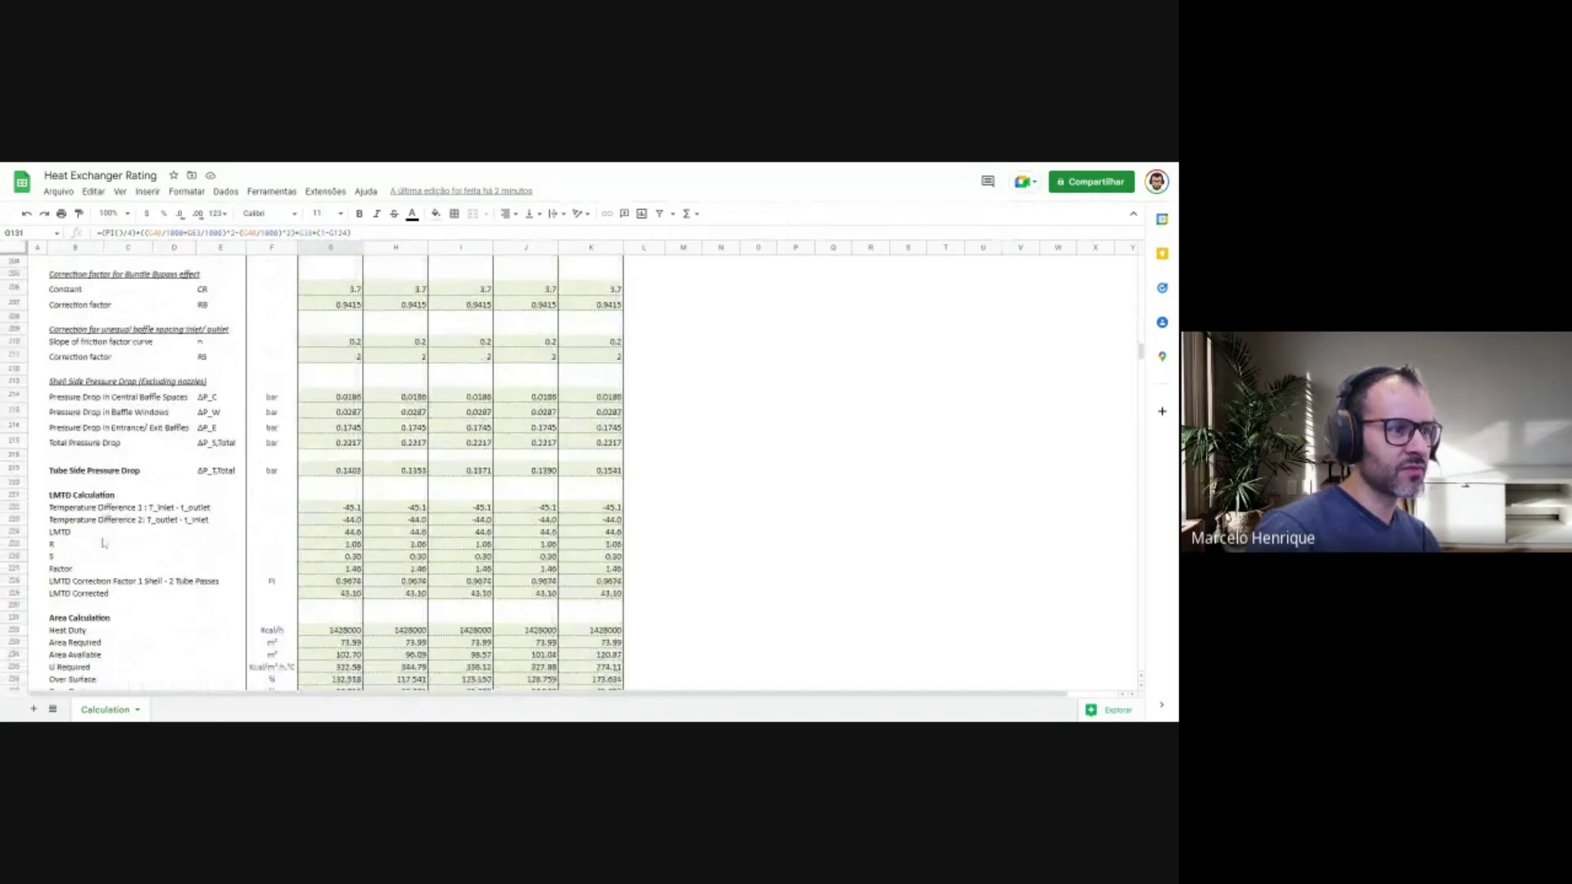
# Examine the Heat Exchanger Dropdown List Options, including the BWG thickness table, and the correlation coefficients by pitch layout
pyautogui.scroll(-9, 104, 542)
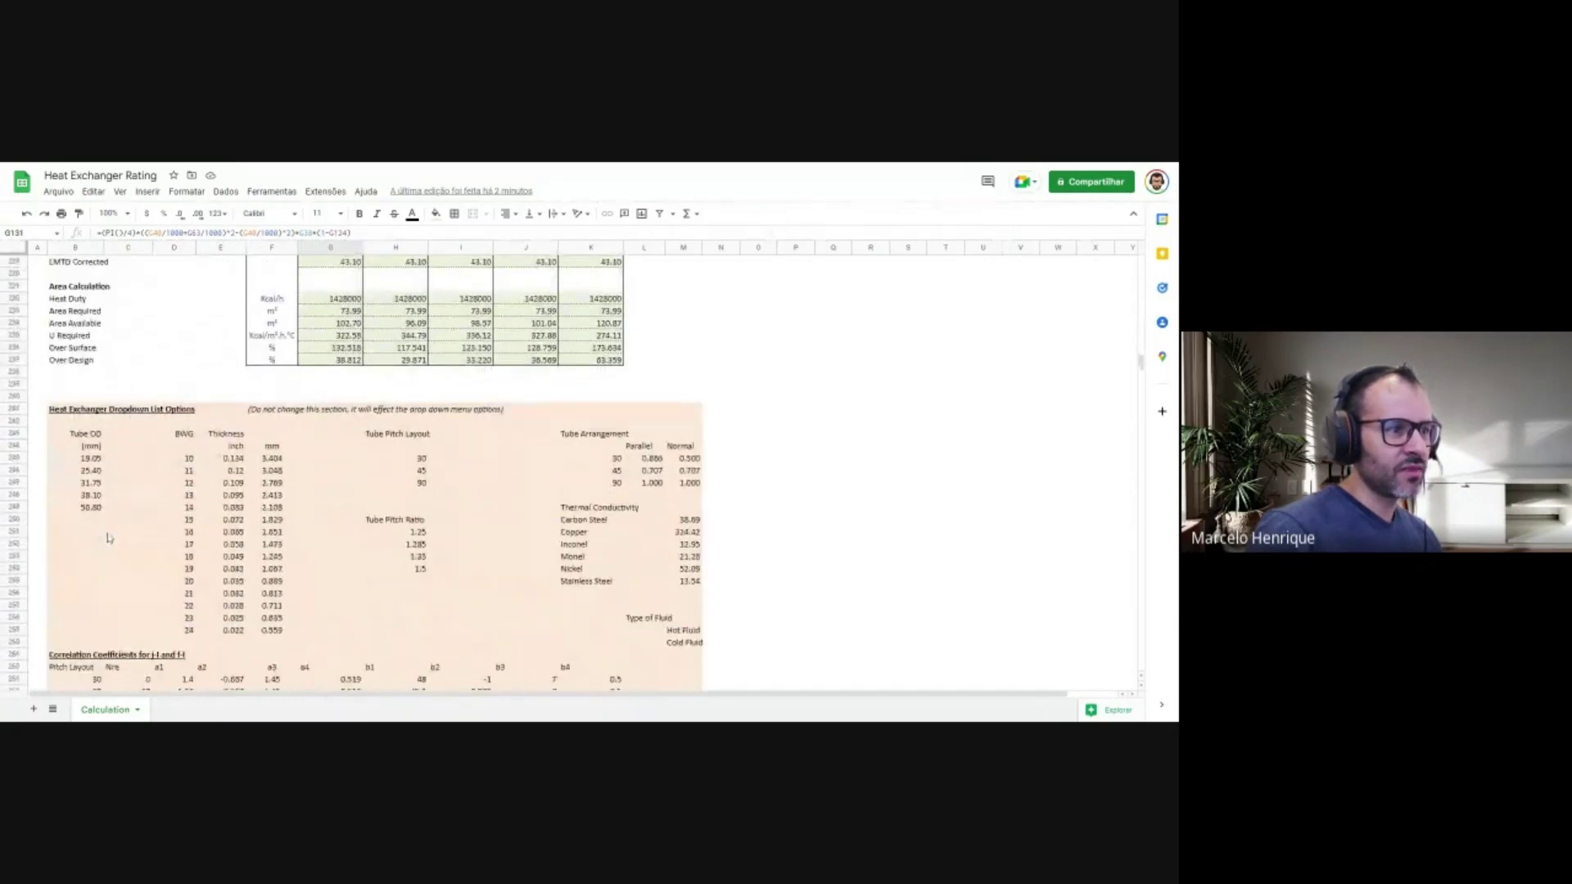
pyautogui.scroll(-4, 109, 538)
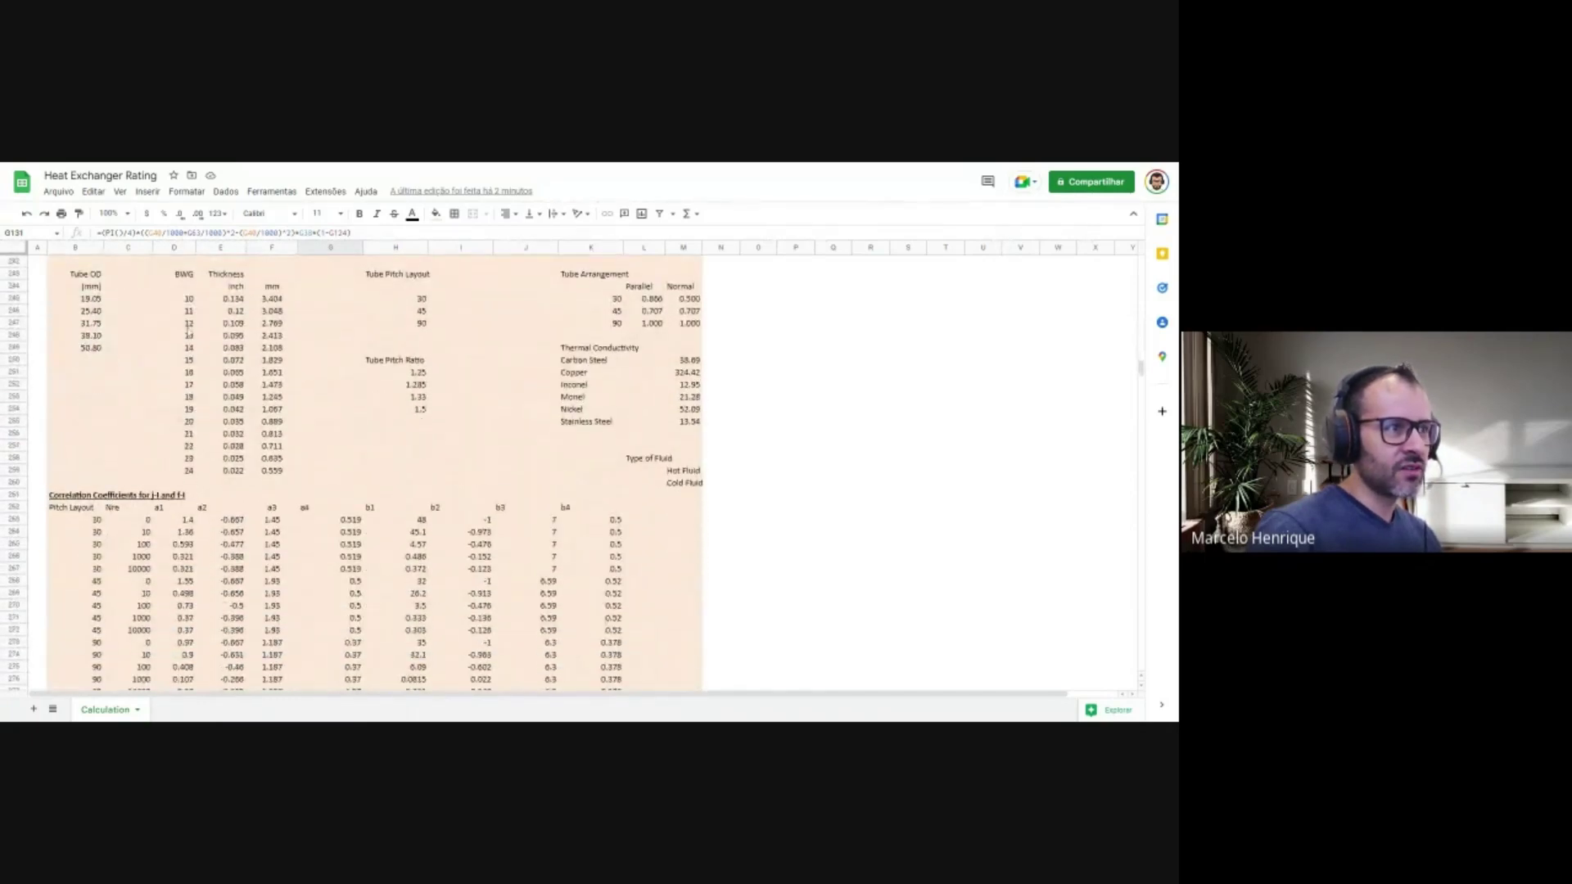
pyautogui.scroll(2, 131, 340)
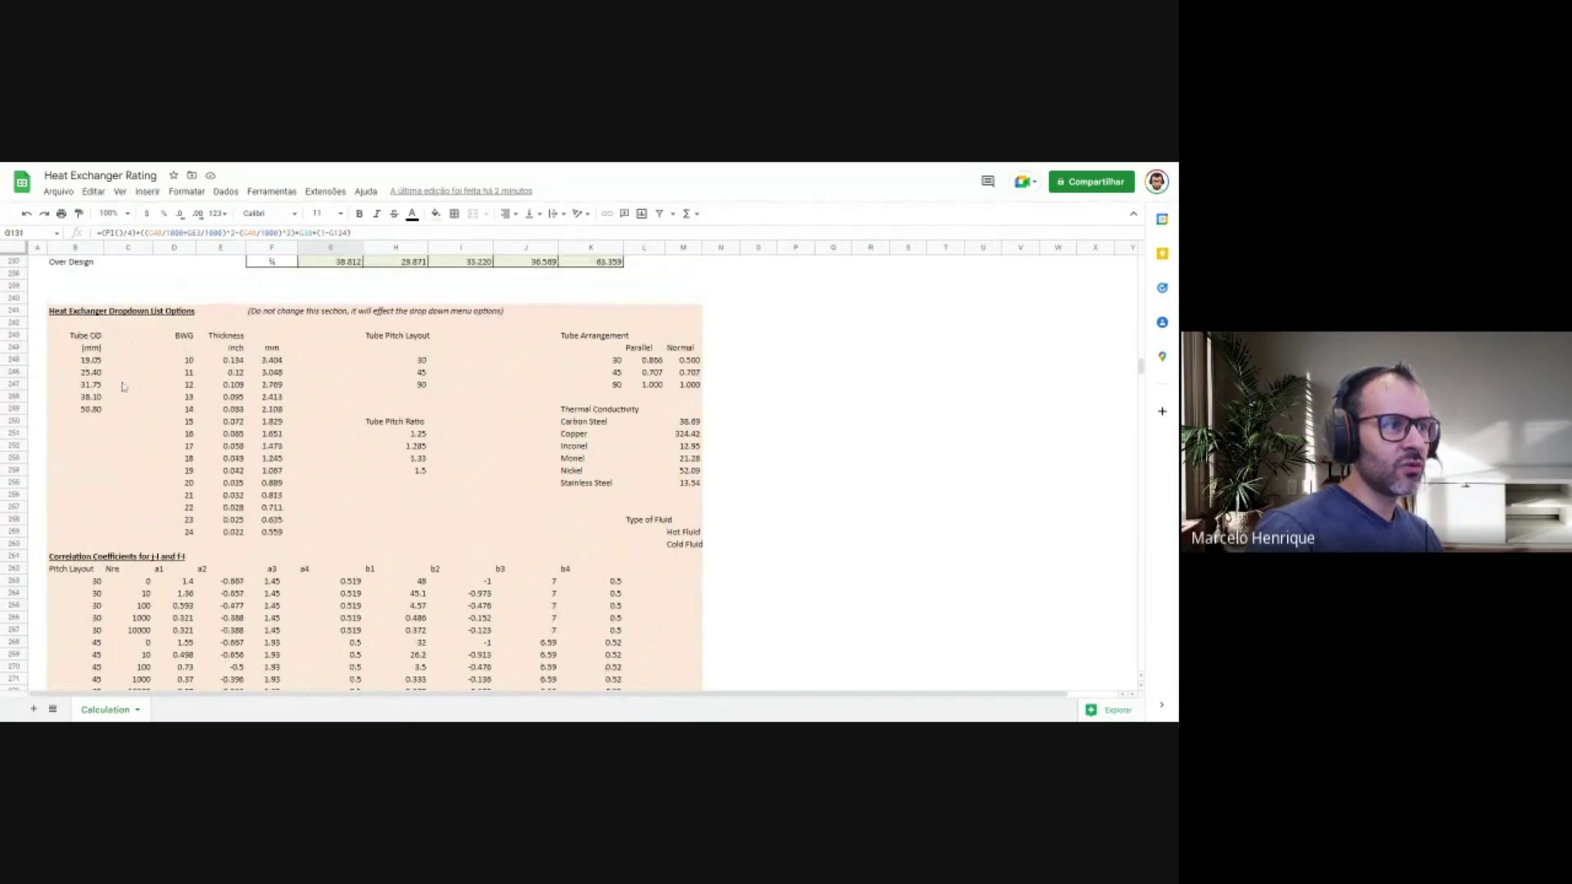
pyautogui.scroll(-1, 515, 342)
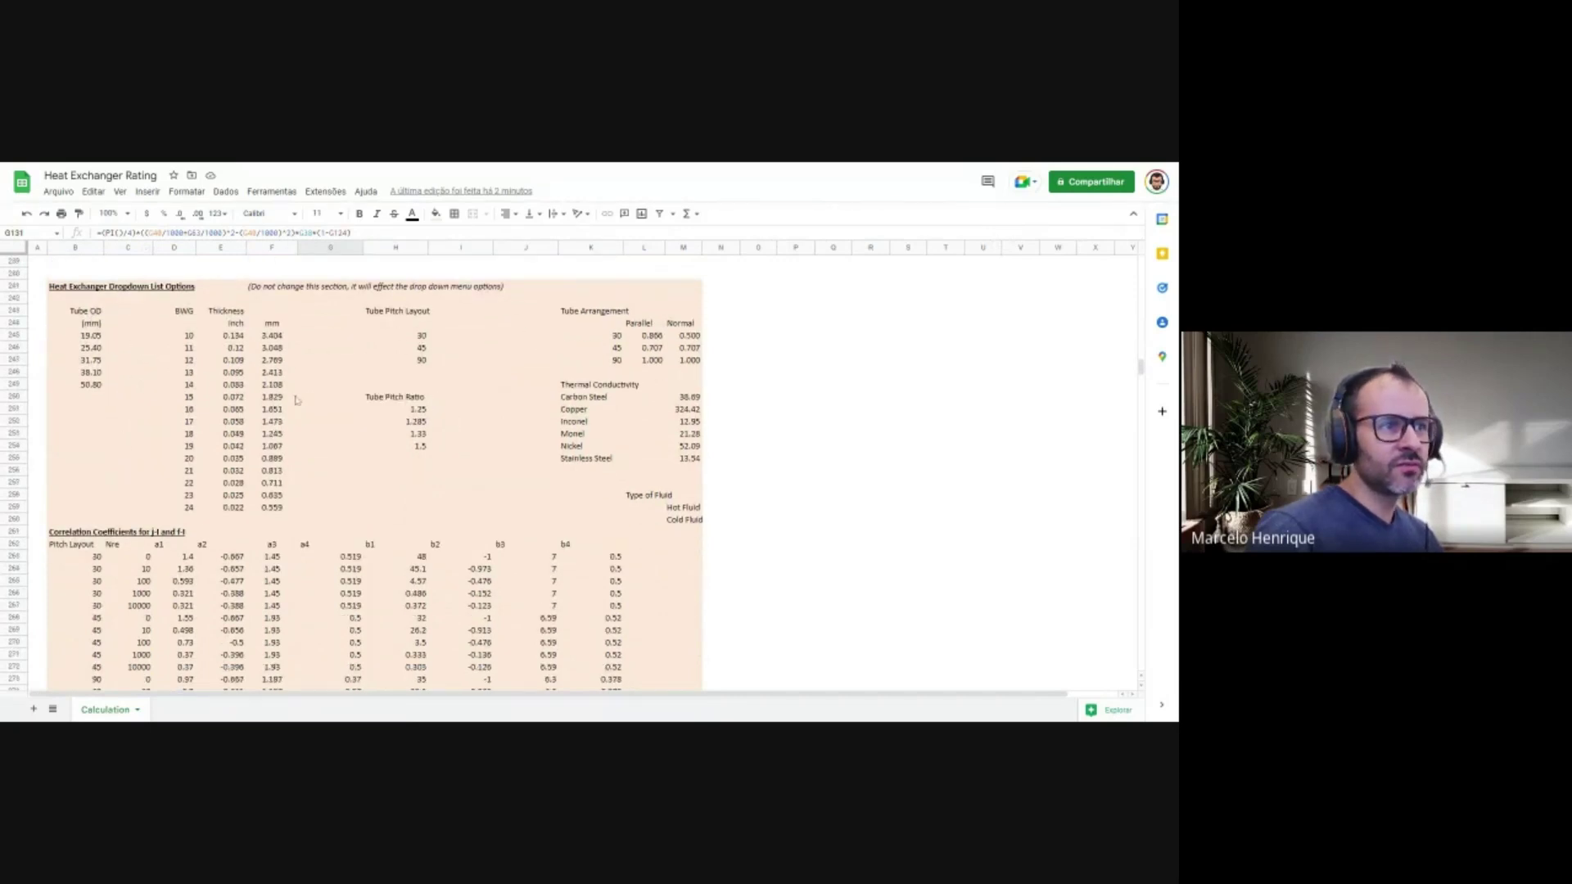
pyautogui.click(271, 397)
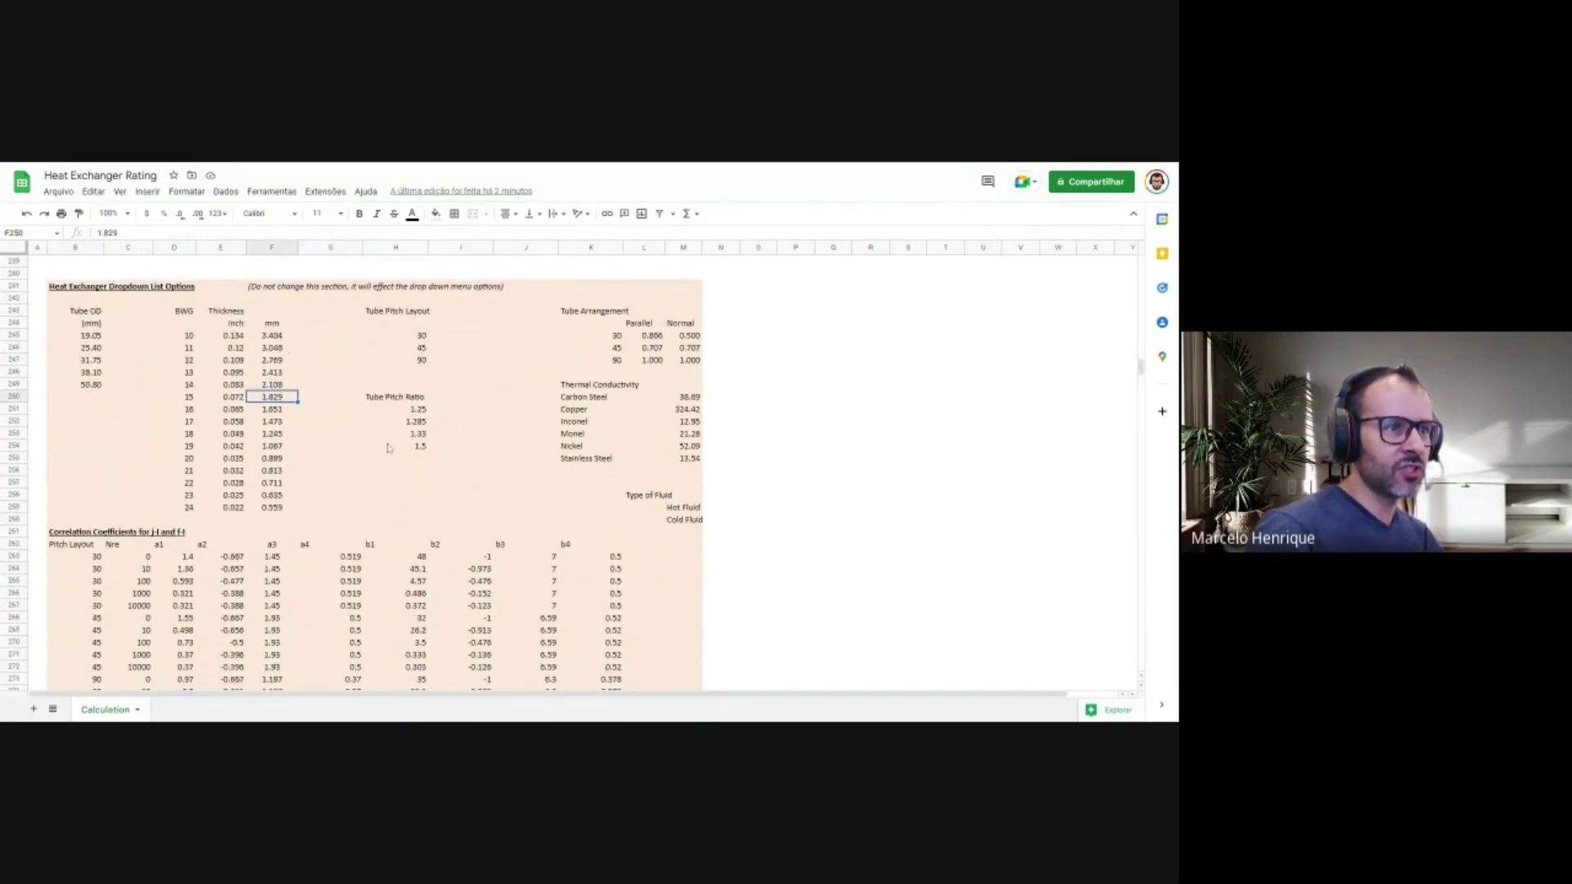
pyautogui.scroll(-4, 377, 455)
pyautogui.scroll(3, 376, 457)
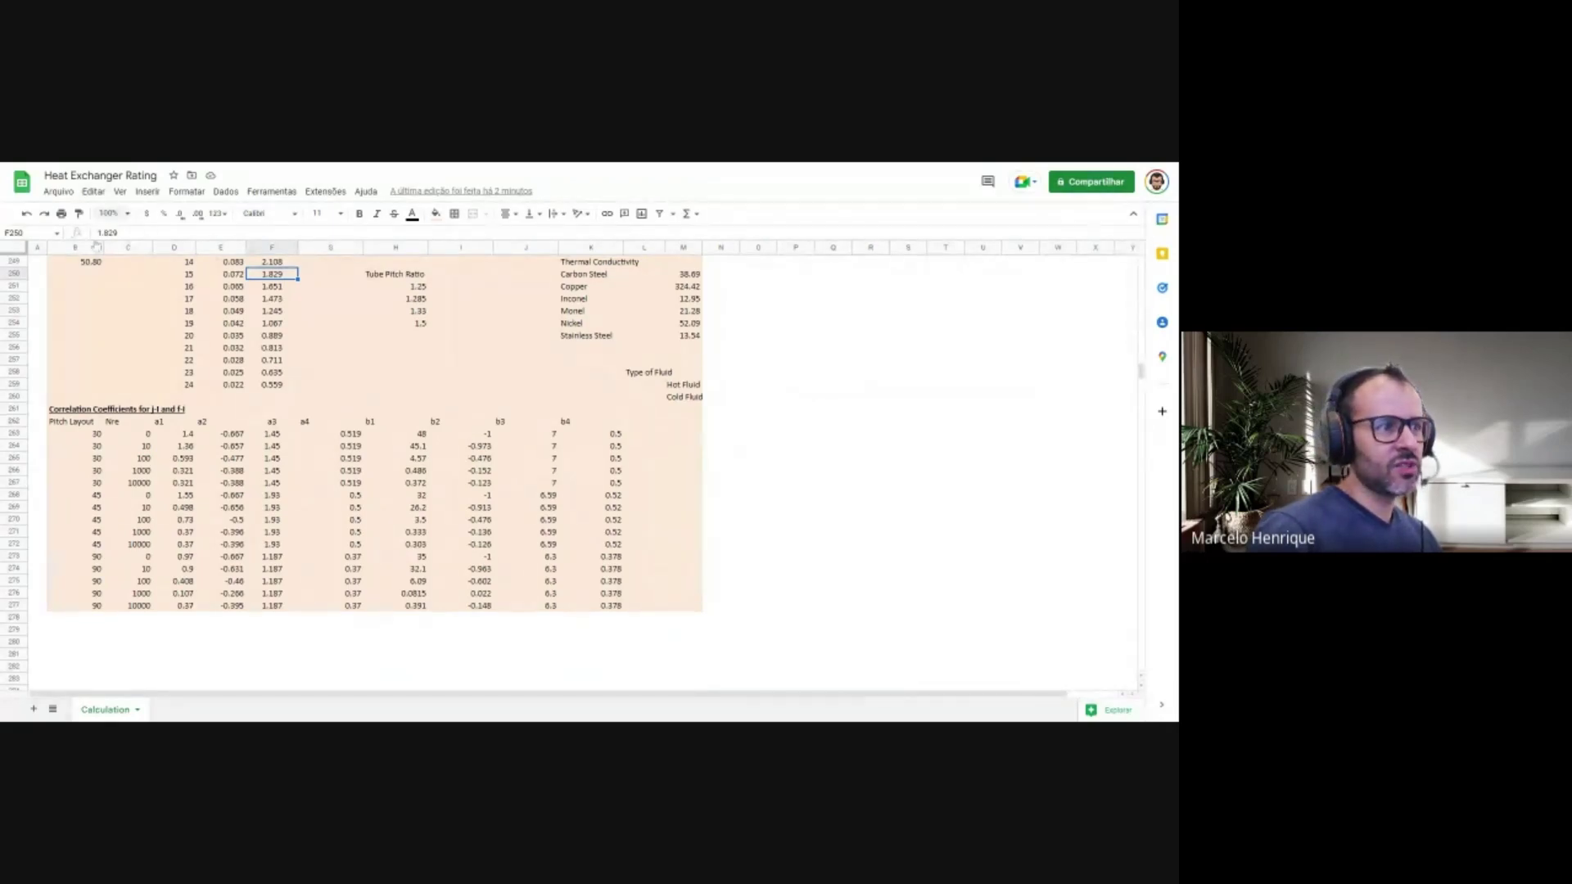
pyautogui.click(149, 412)
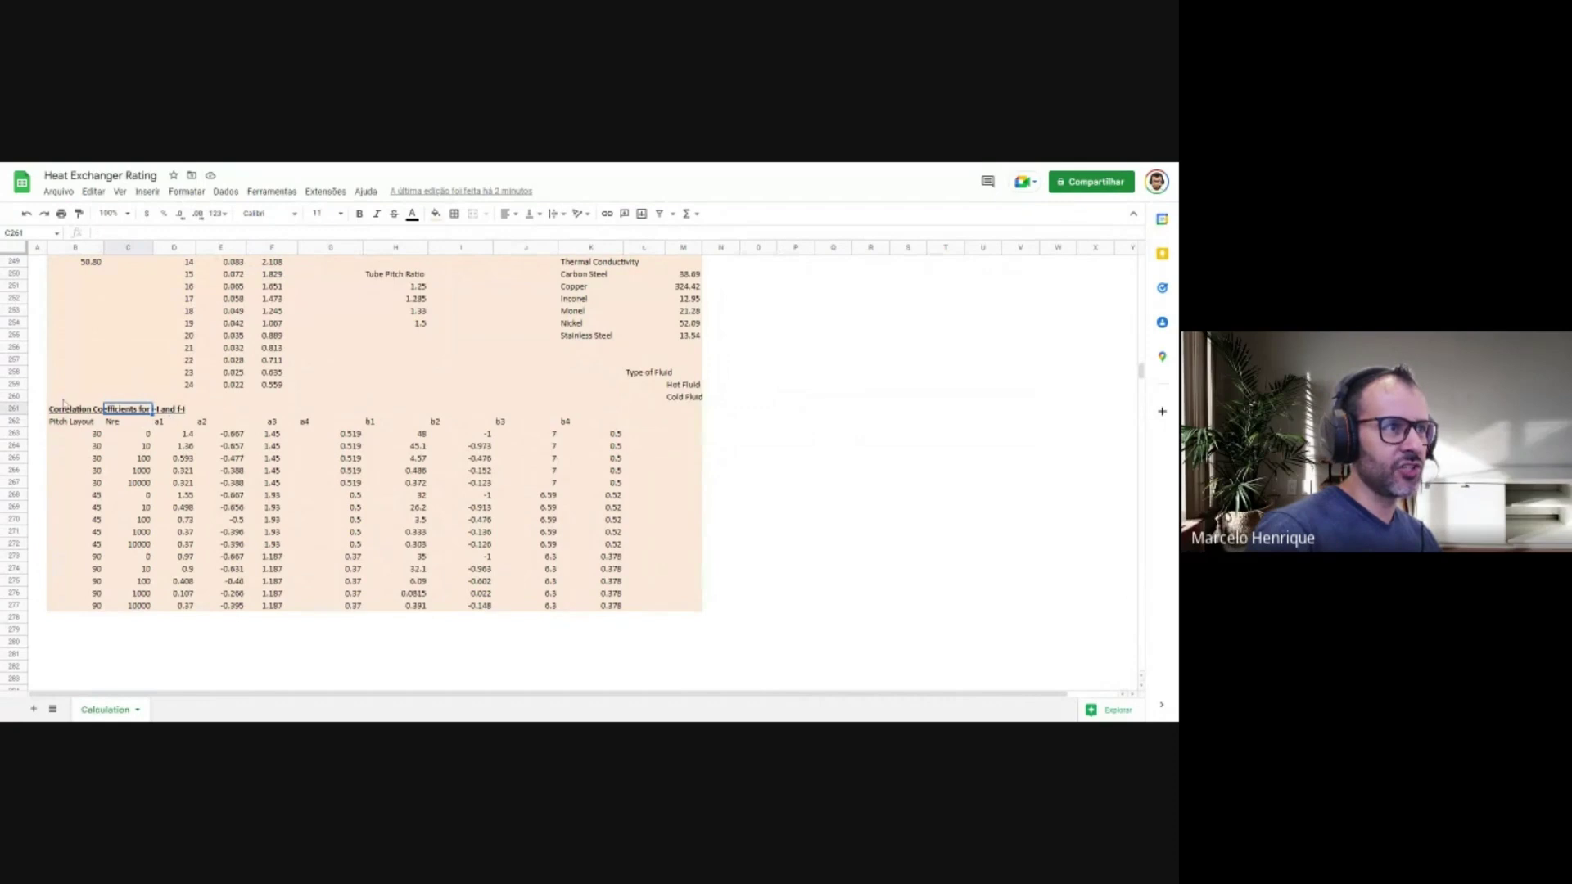
pyautogui.press('Left')
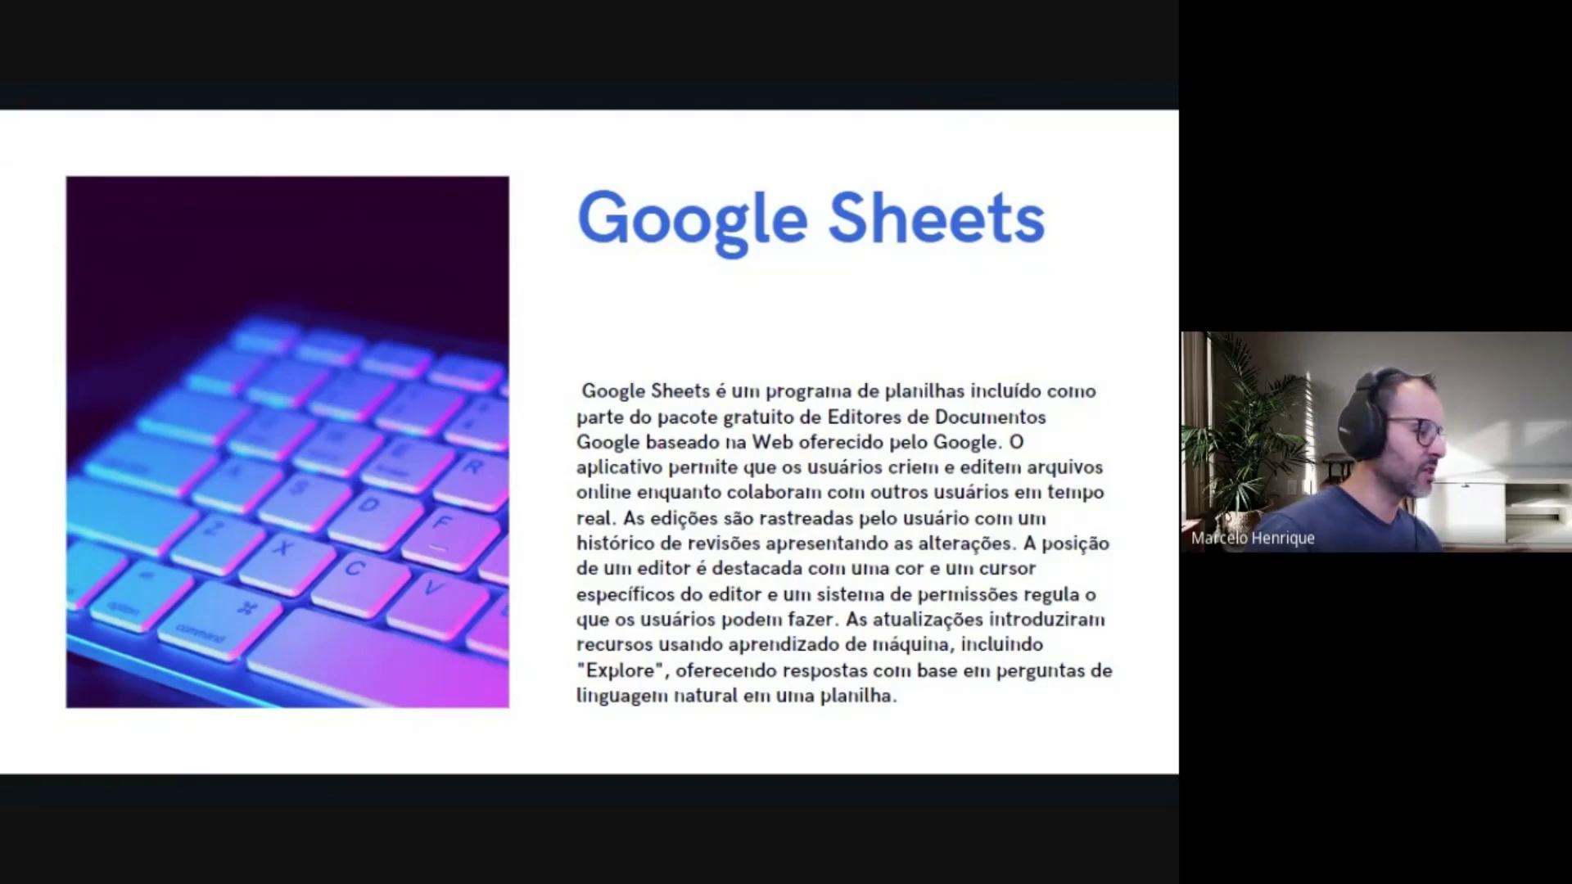
pyautogui.click(1064, 502)
pyautogui.click(1063, 502)
pyautogui.click(1035, 519)
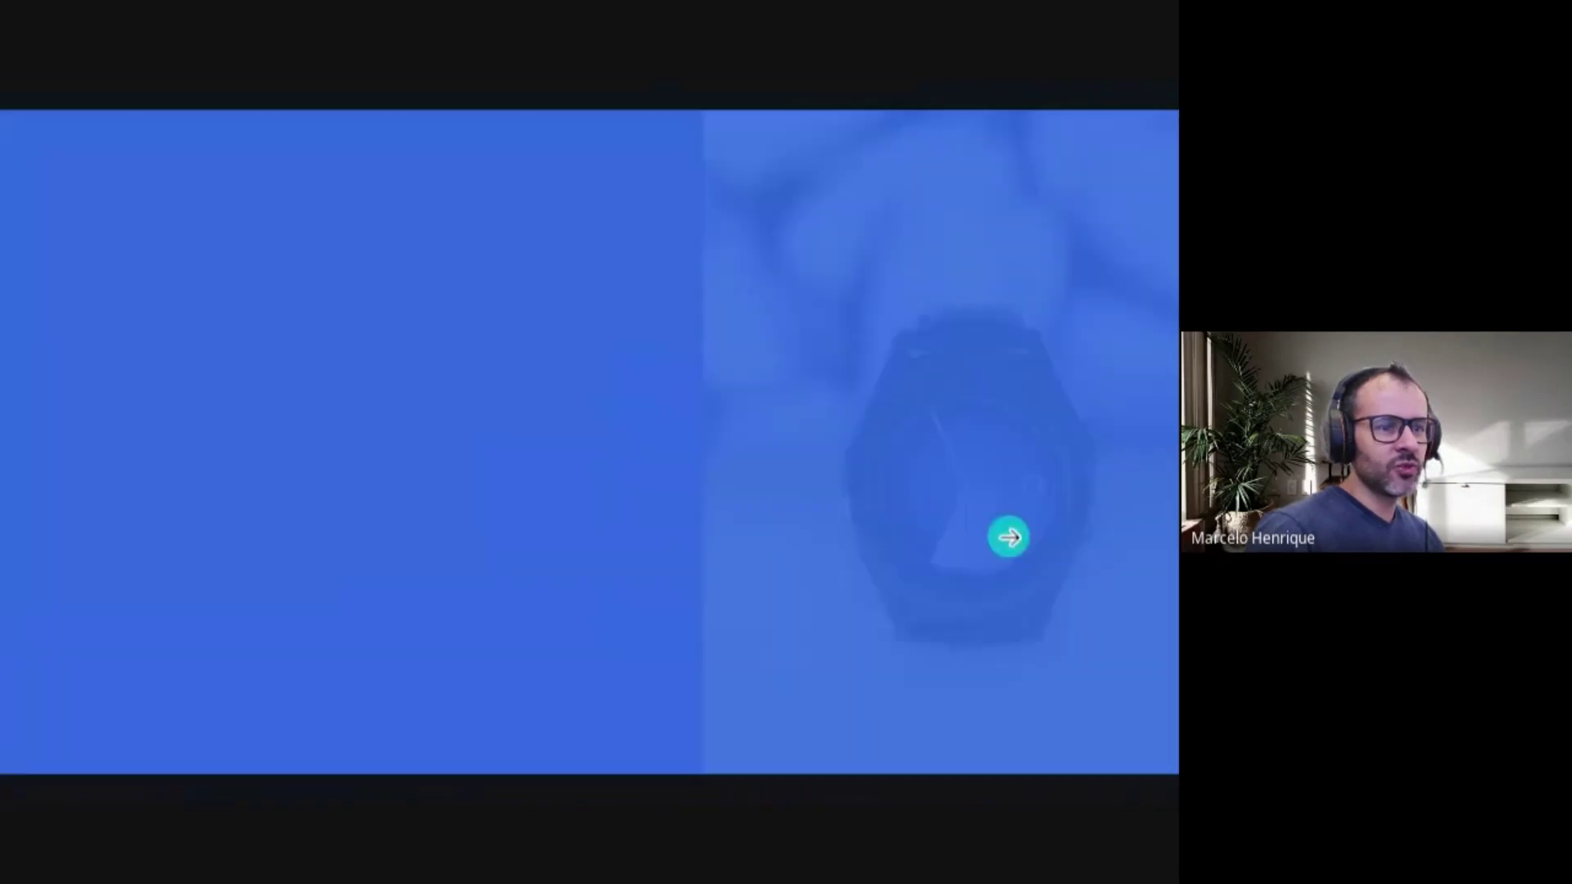
pyautogui.press('Left')
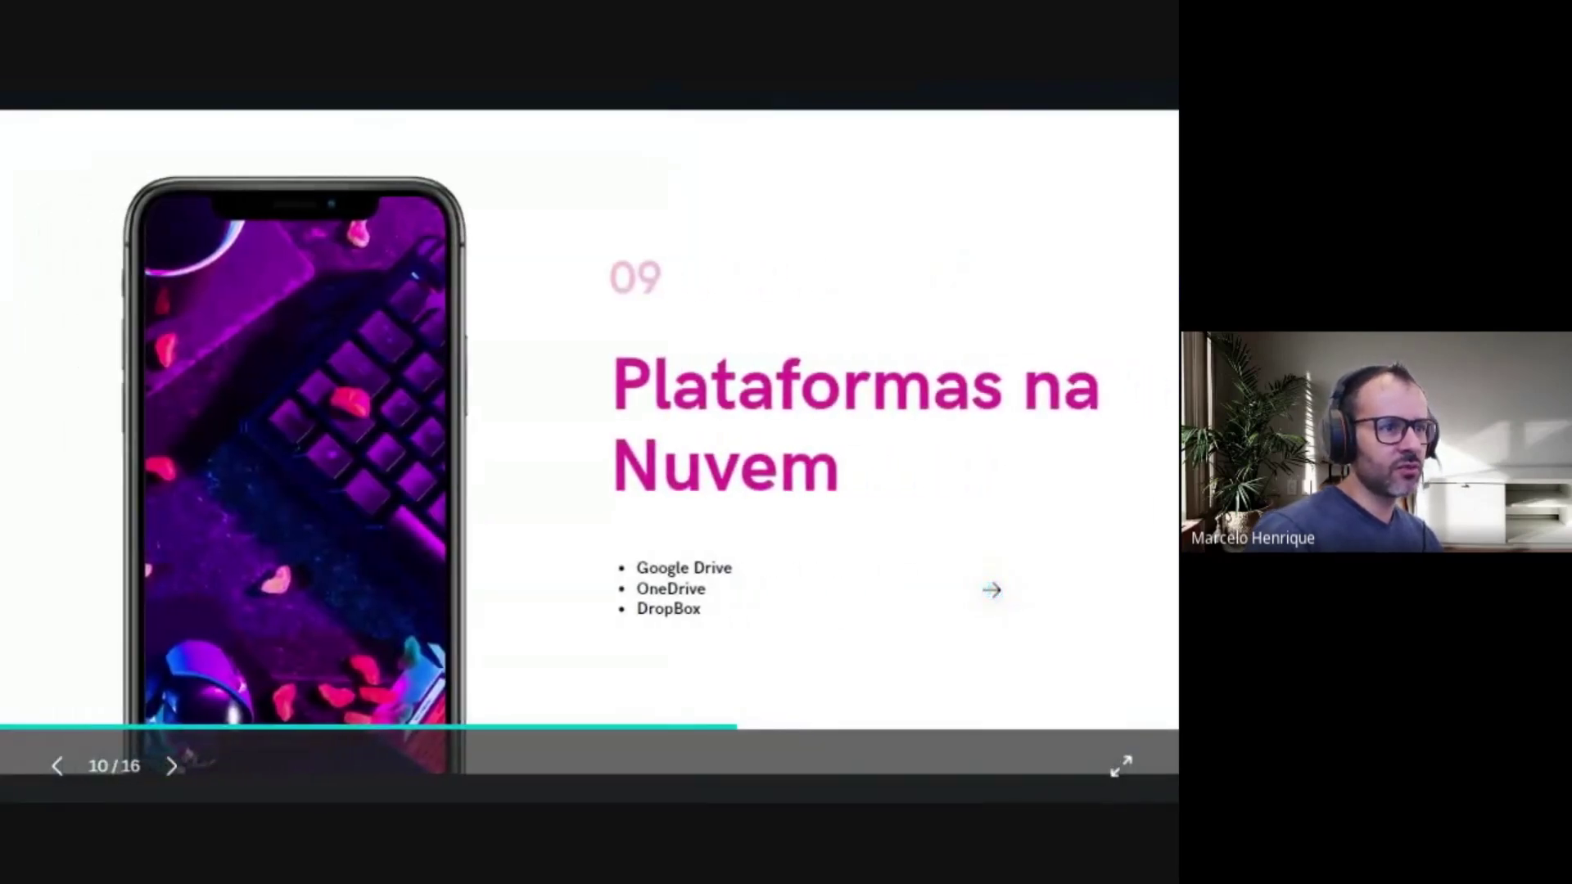